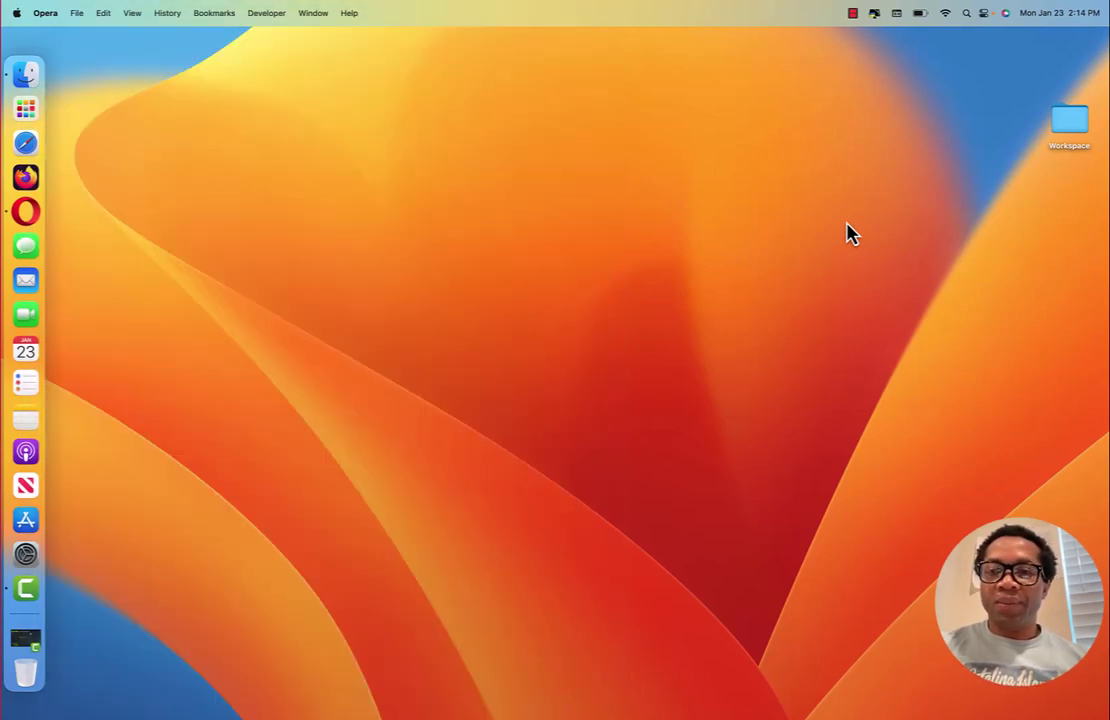
In the Apple ID's iCloud Drive sync options, enable syncing for Desktop & Documents Folders and confirm
left_click(27, 555)
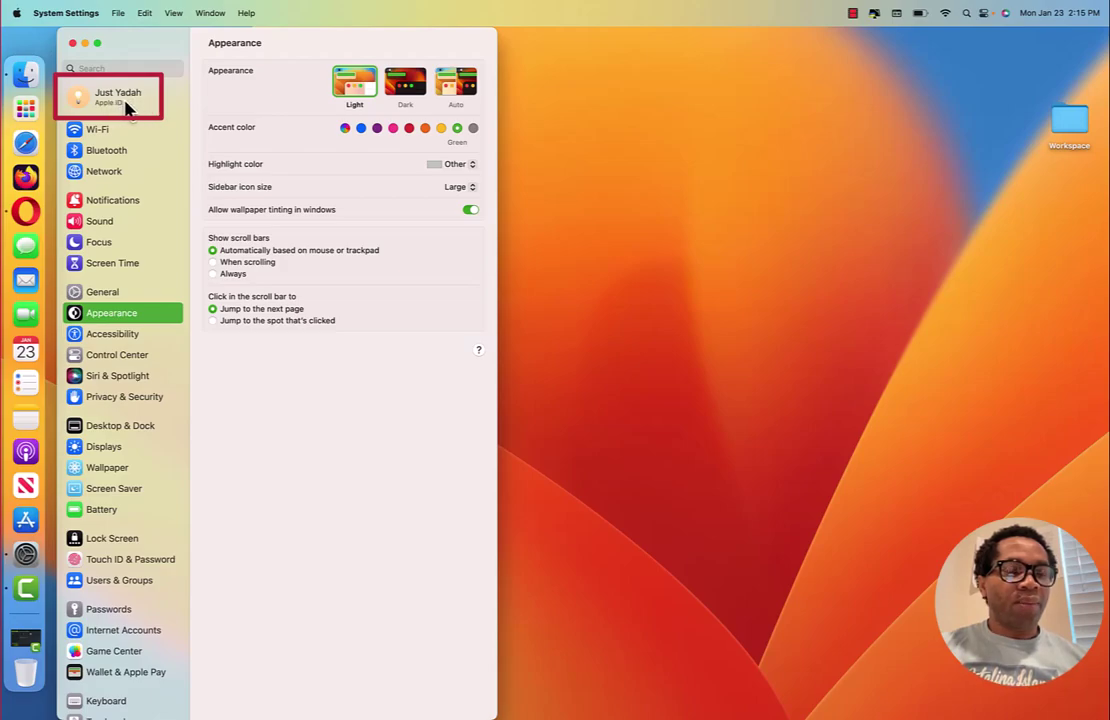
left_click(114, 104)
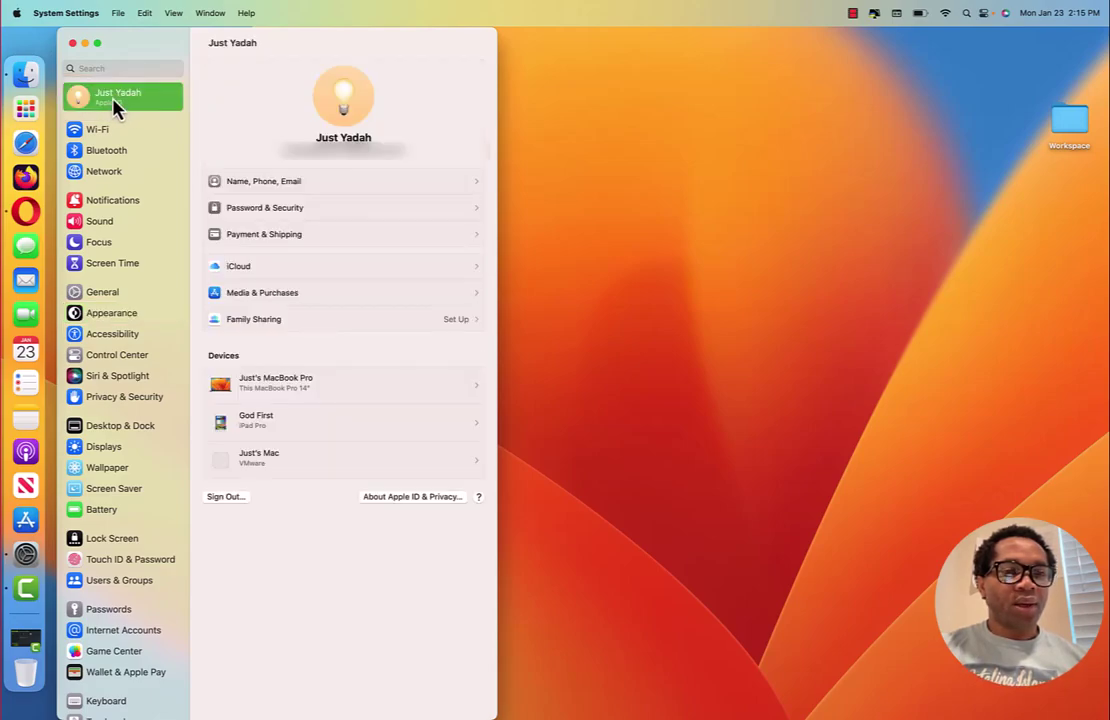
left_click(255, 277)
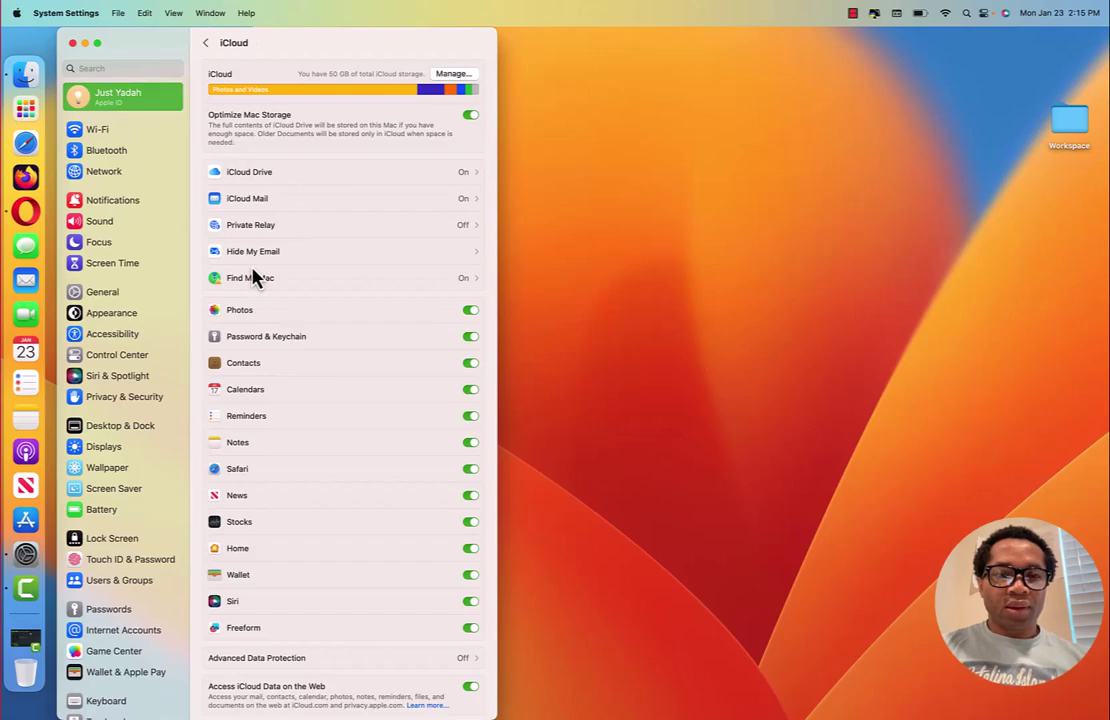
left_click(349, 180)
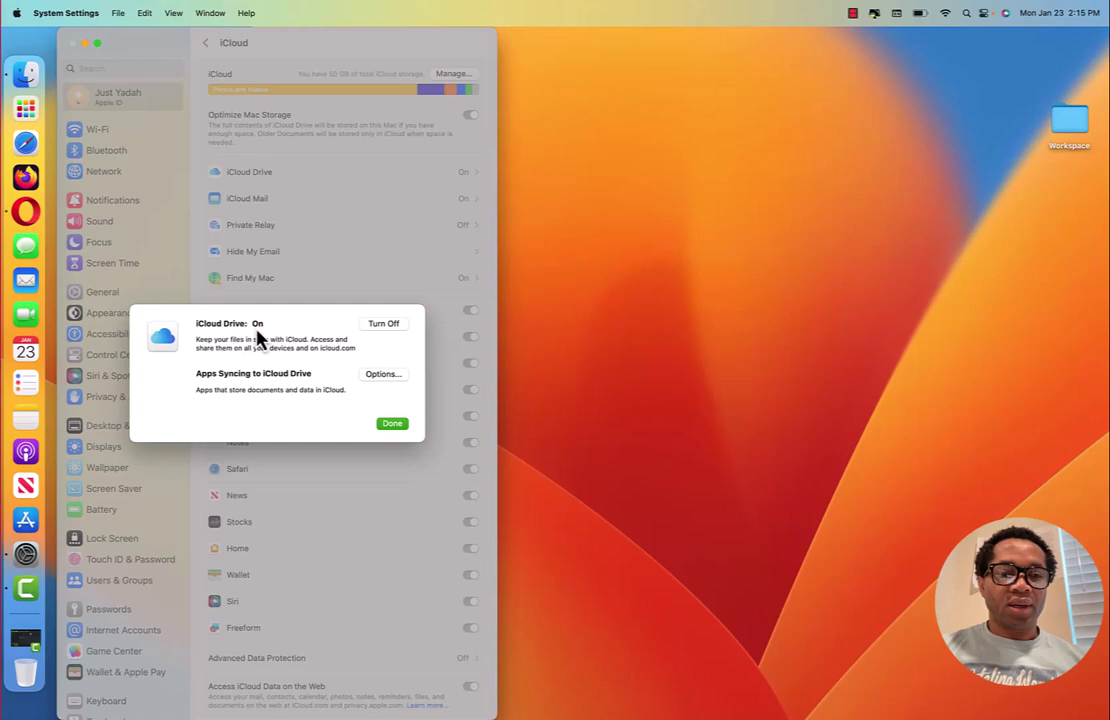
left_click(382, 378)
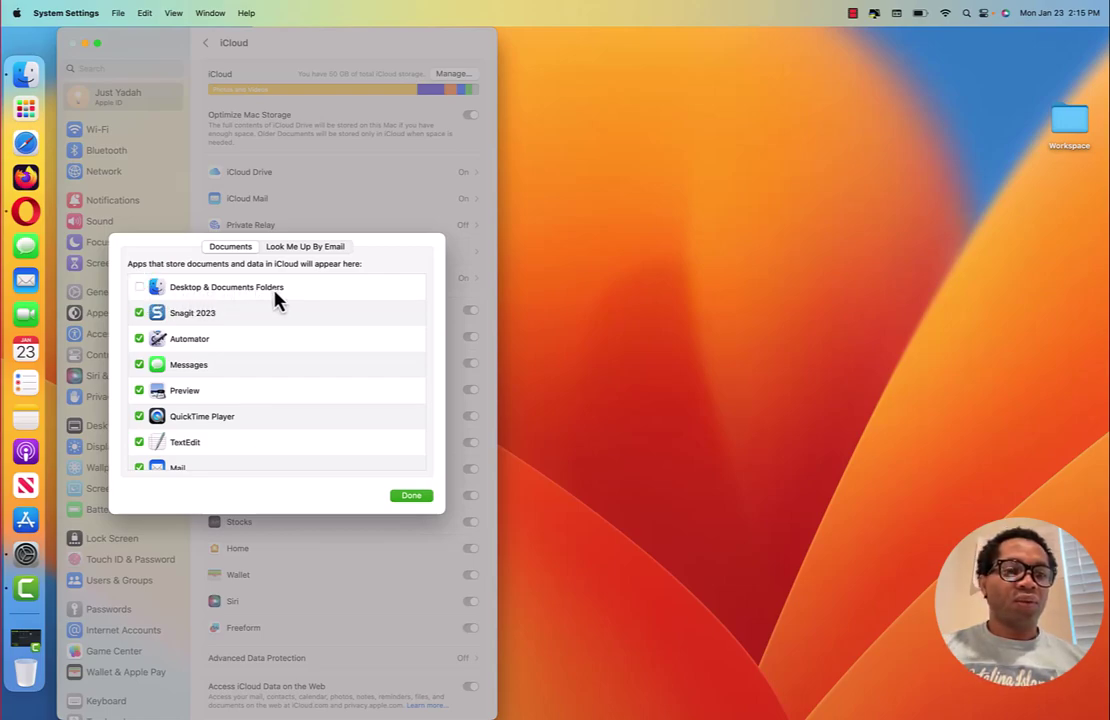
left_click(139, 288)
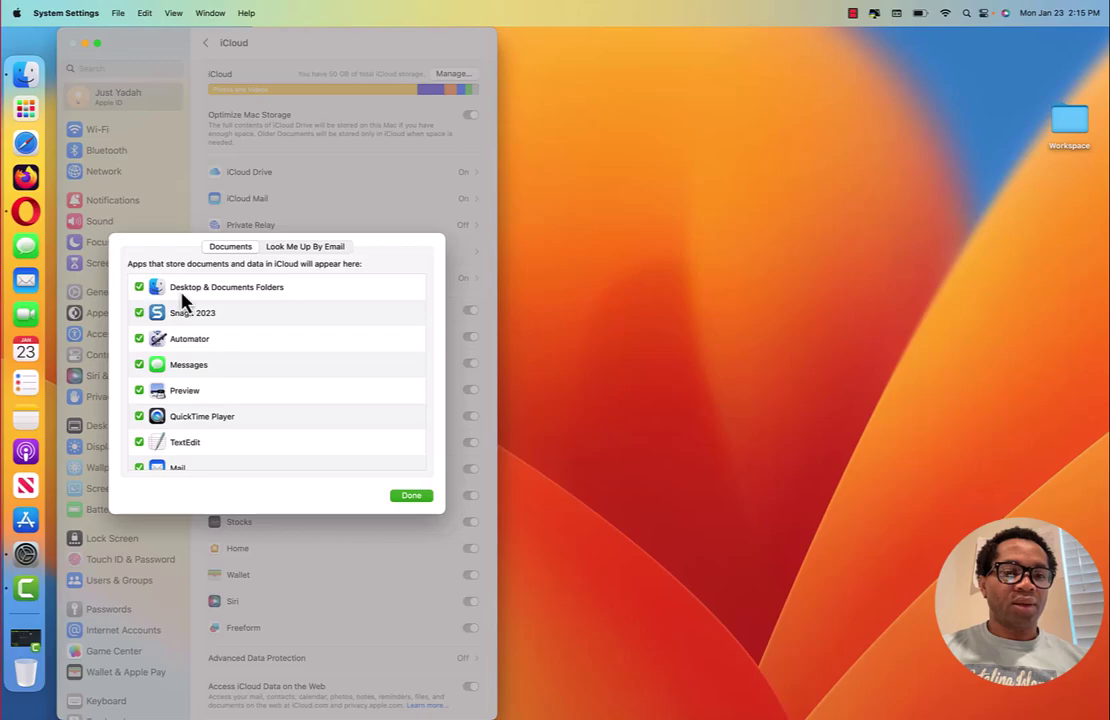
left_click(413, 497)
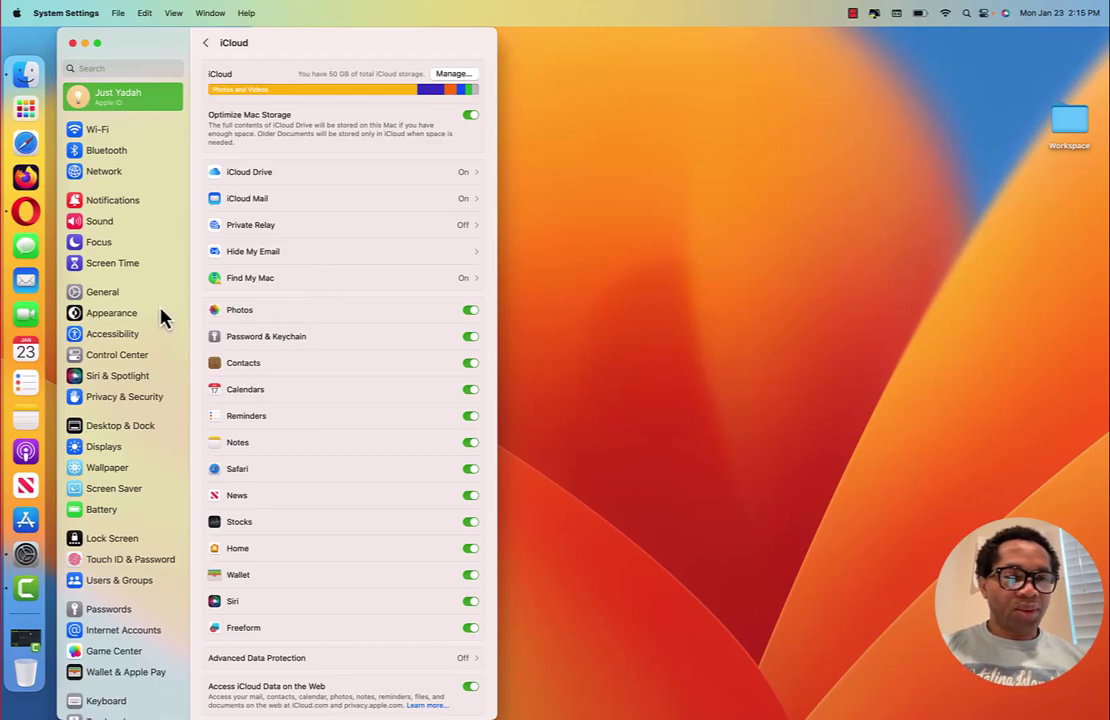
Check Time Machine in the General settings for an available backup disk, cancel the disk setup and close System Settings
left_click(103, 293)
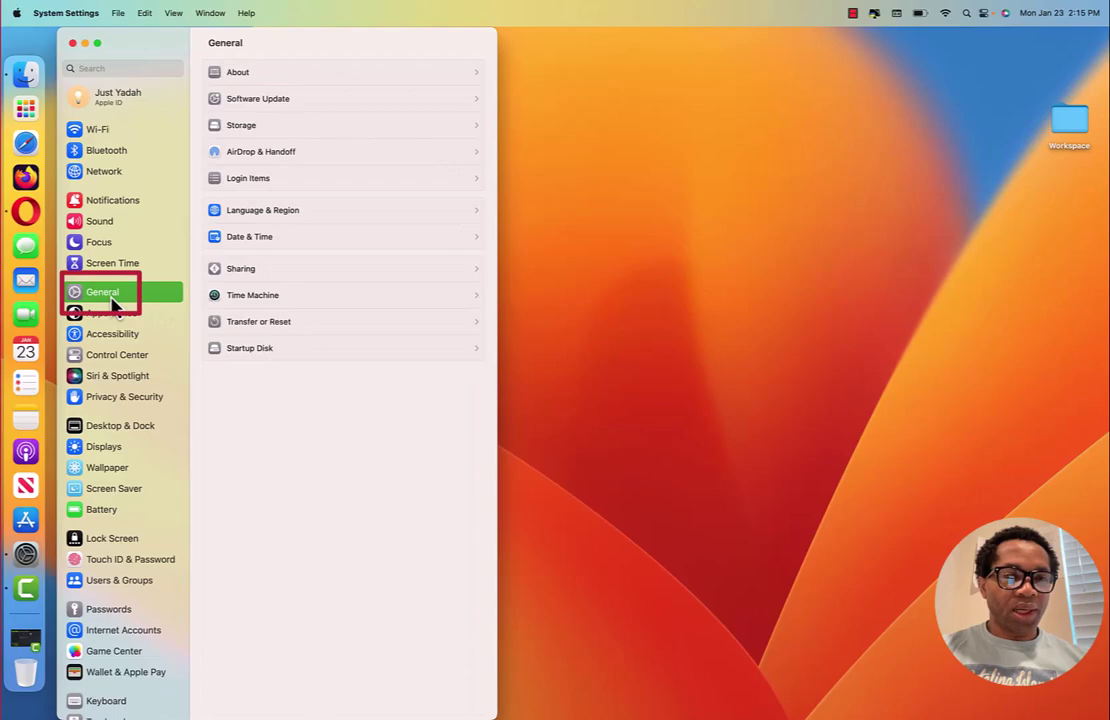
left_click(251, 306)
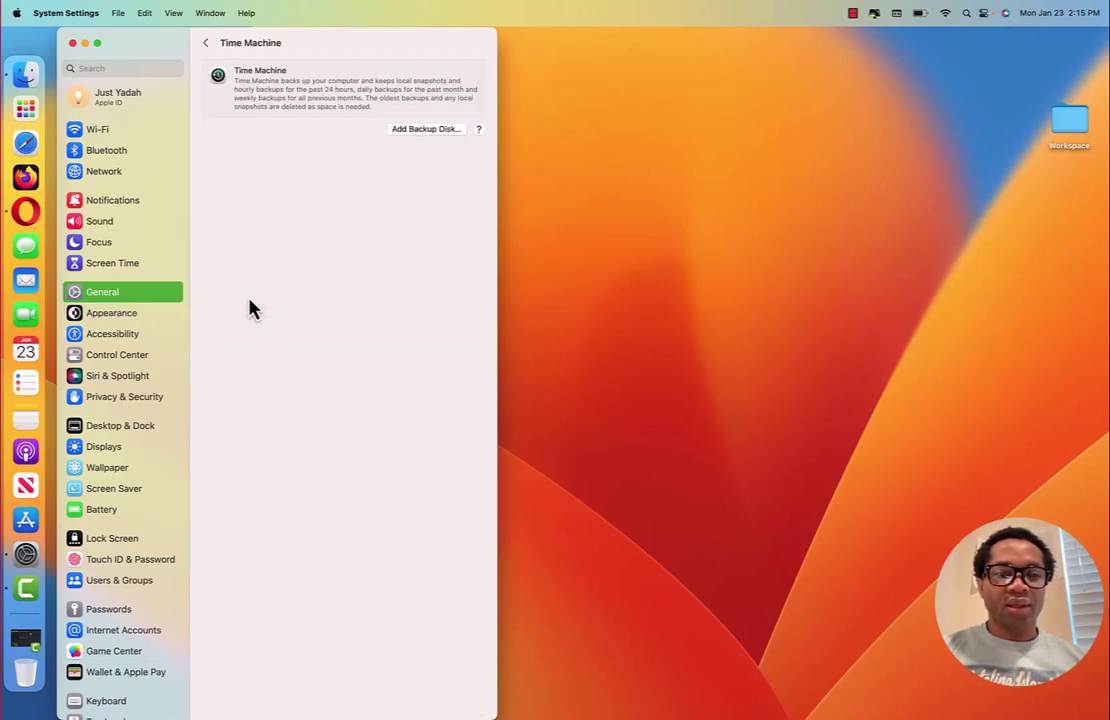
left_click(436, 135)
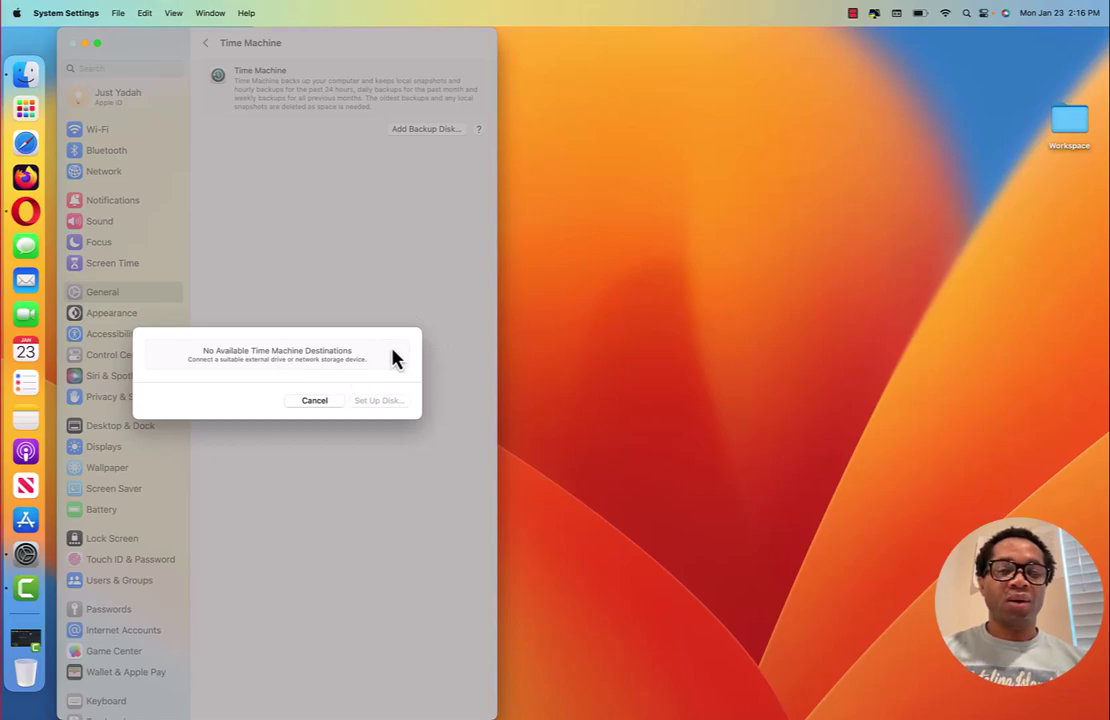
left_click(318, 404)
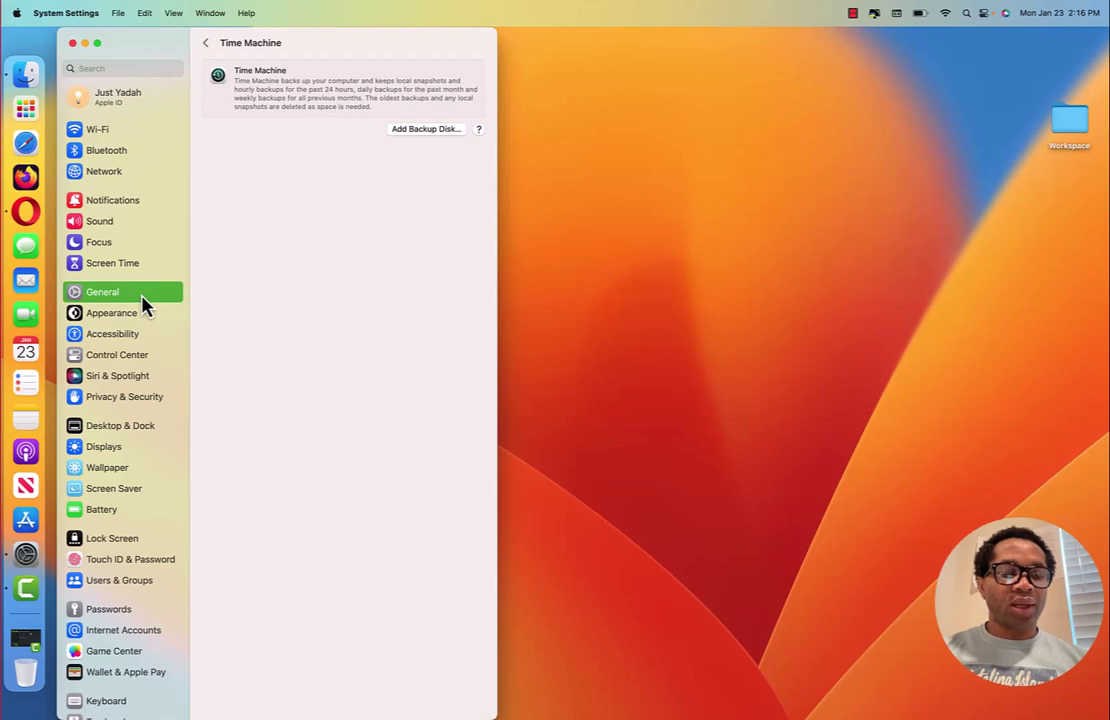
left_click(72, 44)
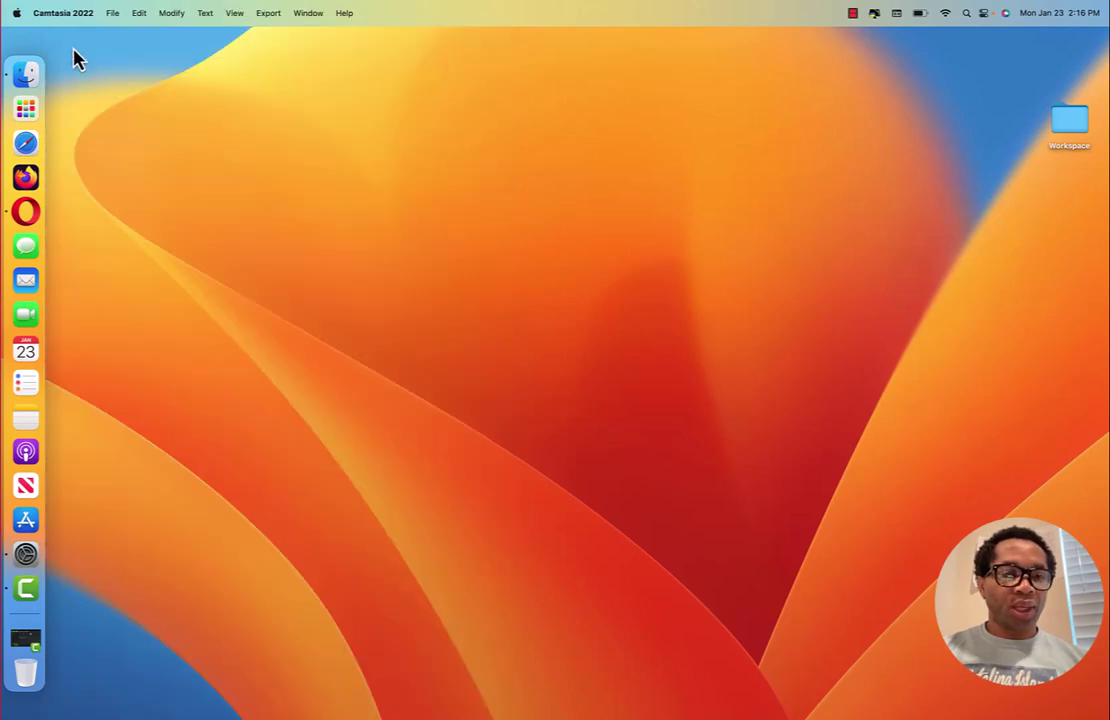
Check for software updates in the General settings and show the details of the macOS Ventura 13.2 update
left_click(30, 560)
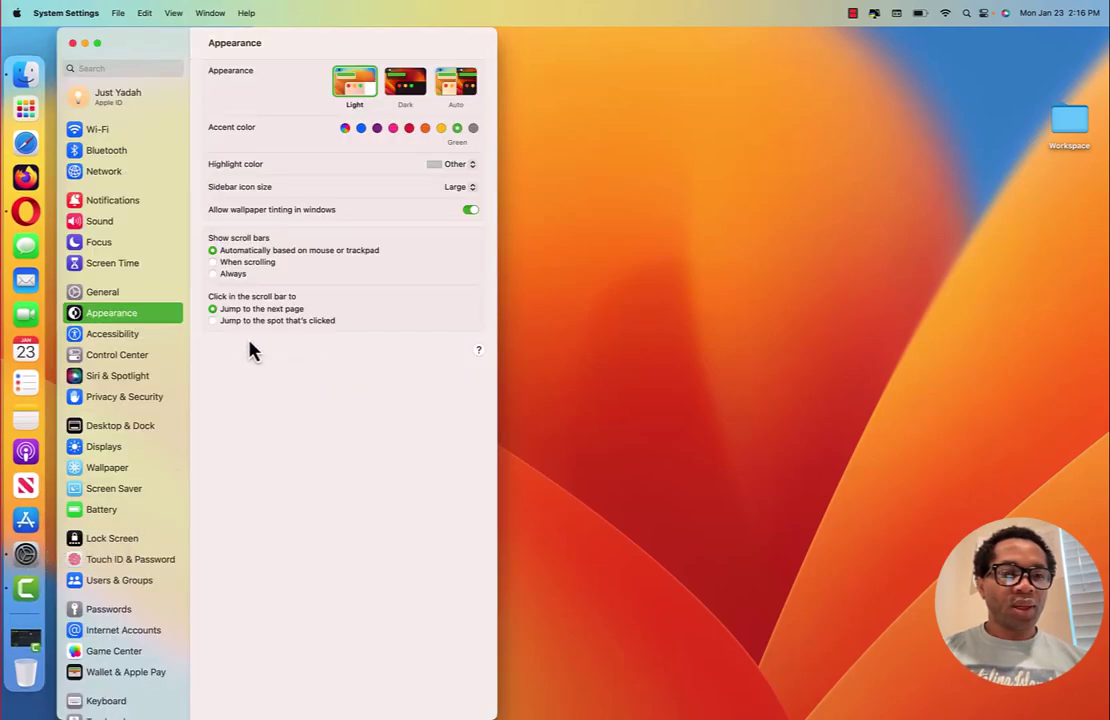
left_click(141, 298)
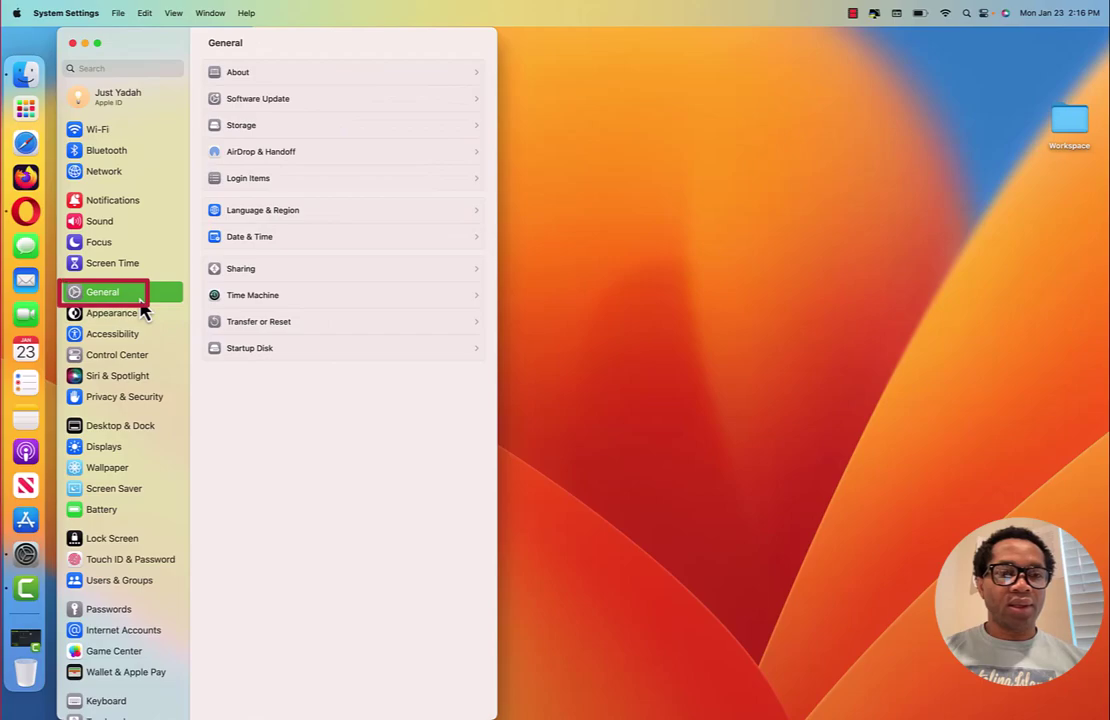
left_click(280, 114)
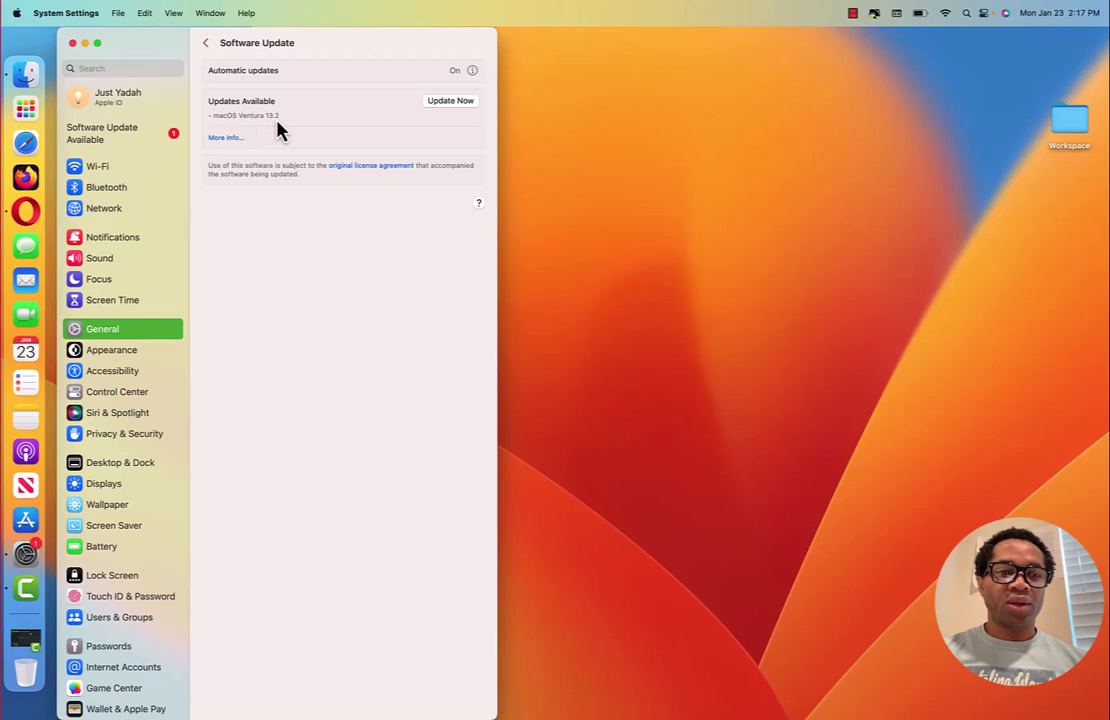
left_click(224, 140)
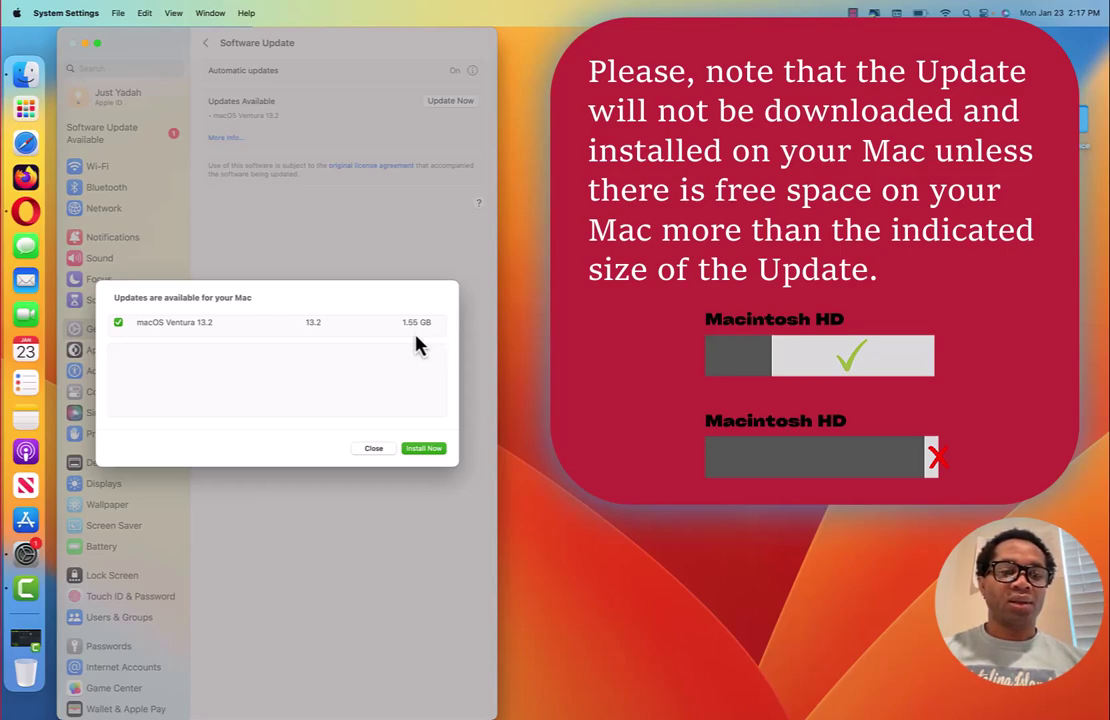
Start installing the macOS Ventura 13.2 update and accept its software license agreement
left_click(420, 450)
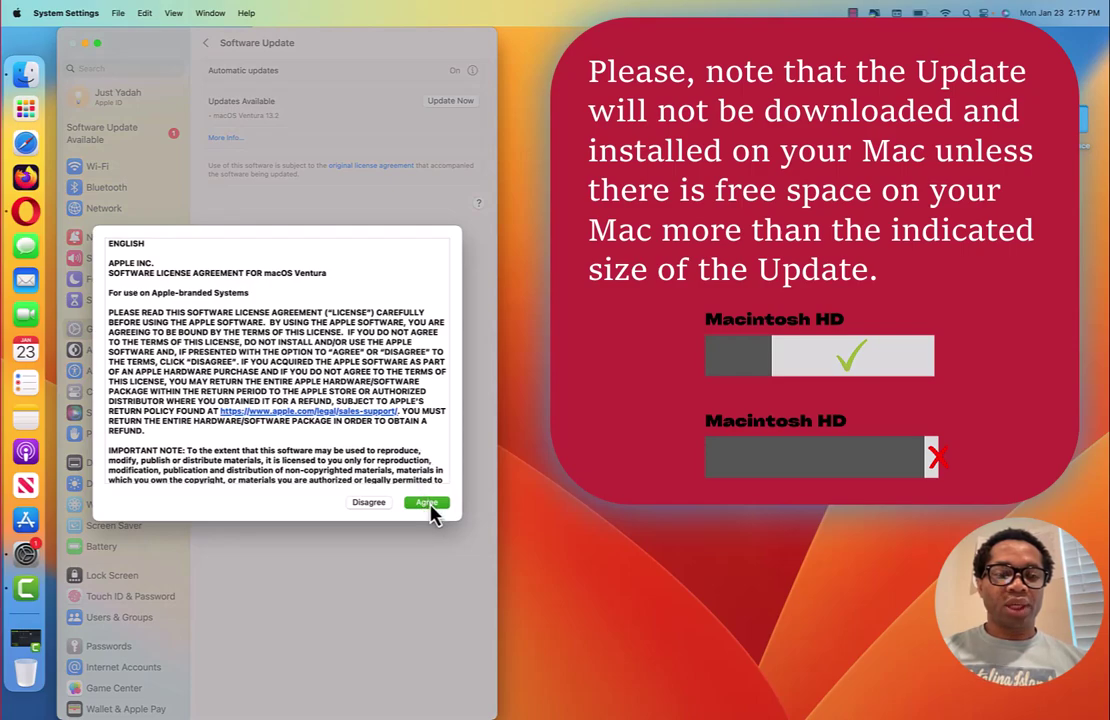
left_click(430, 505)
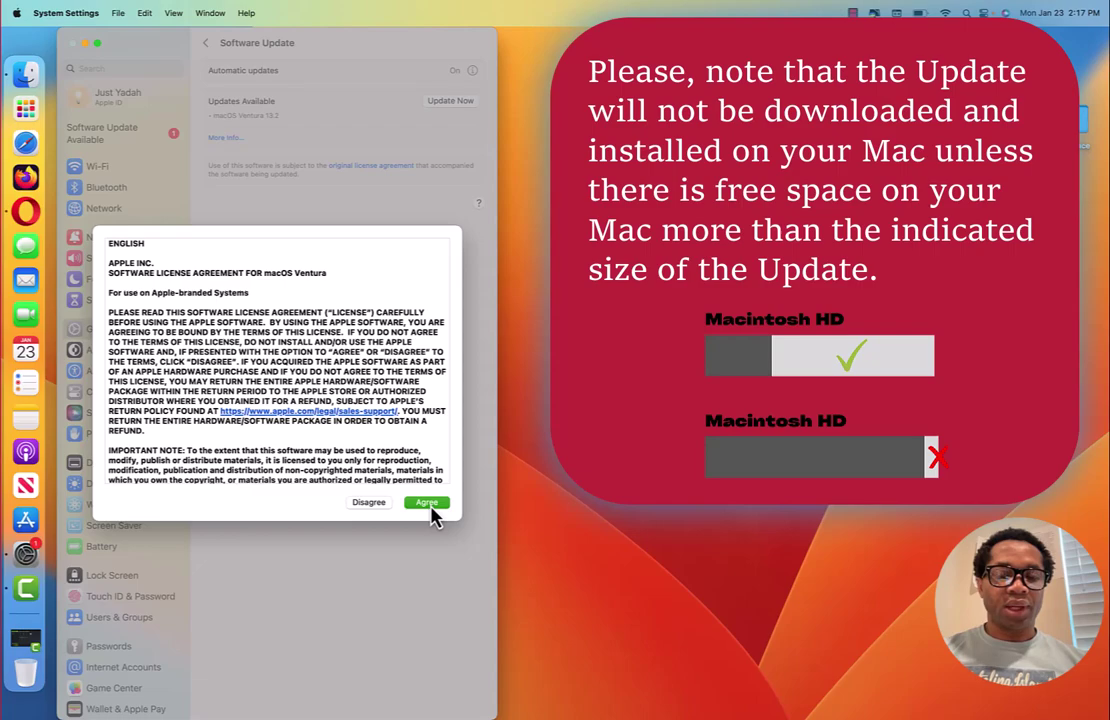
left_click(428, 504)
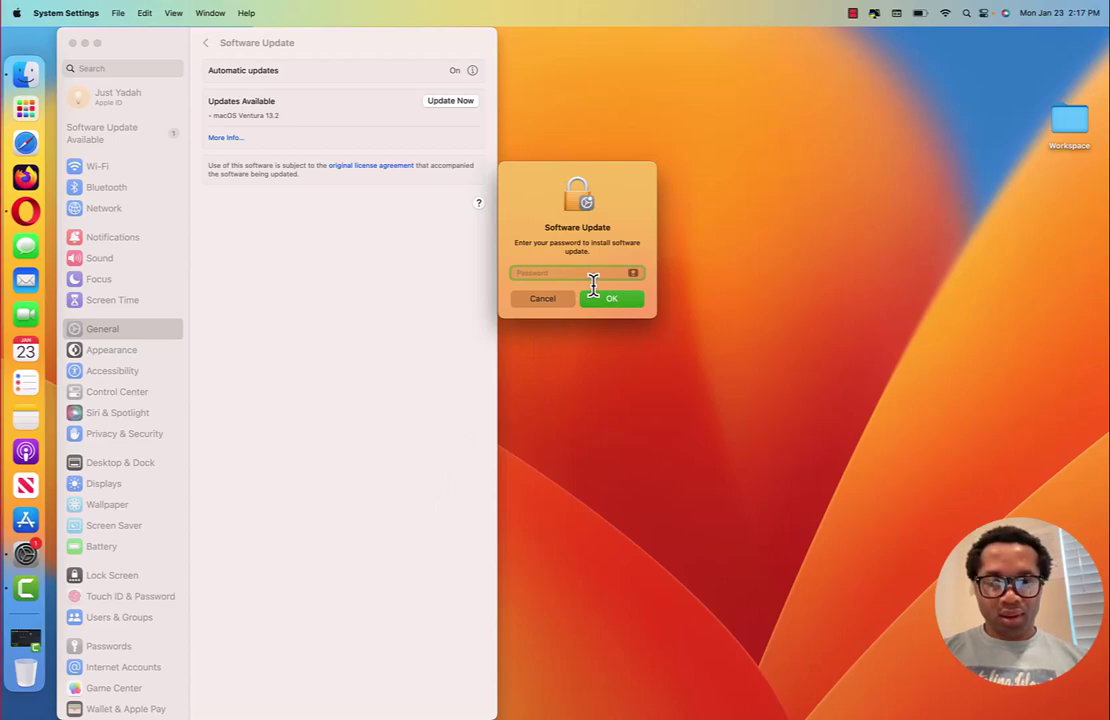
type("••••")
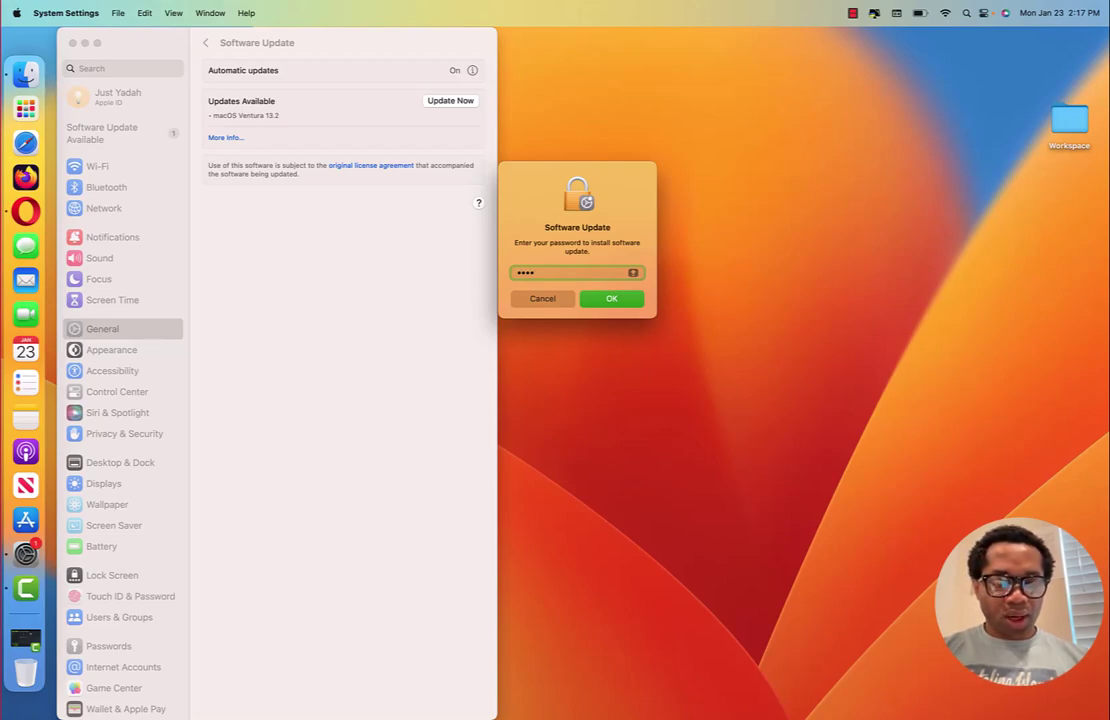
type("•")
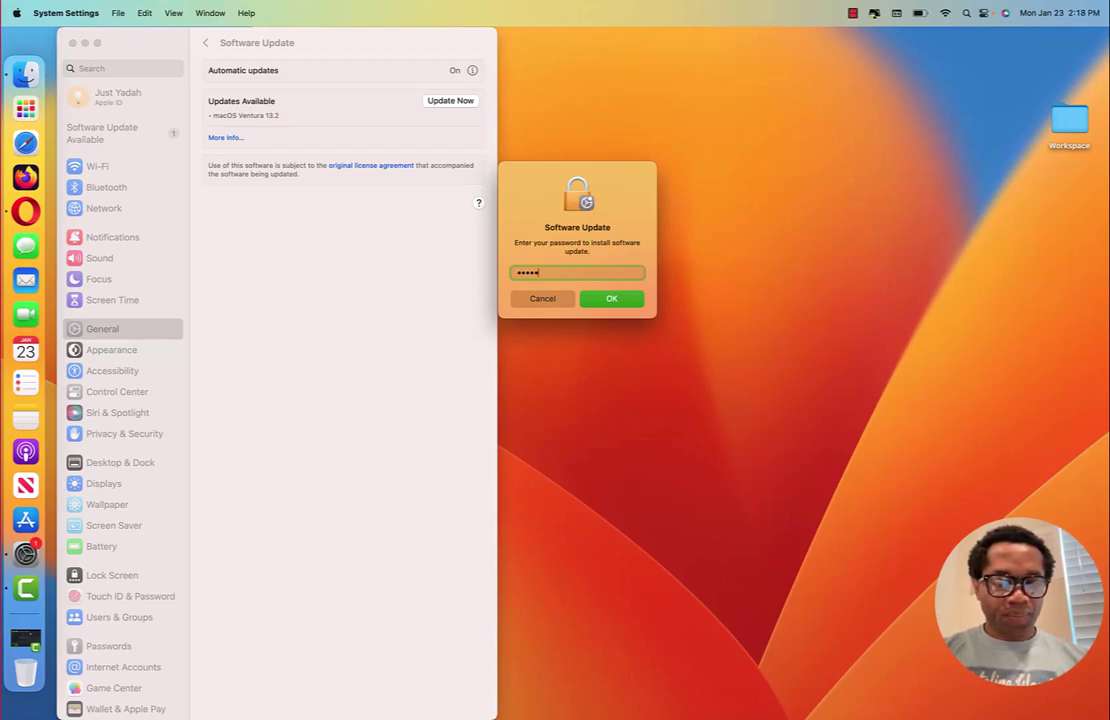
type("•••••")
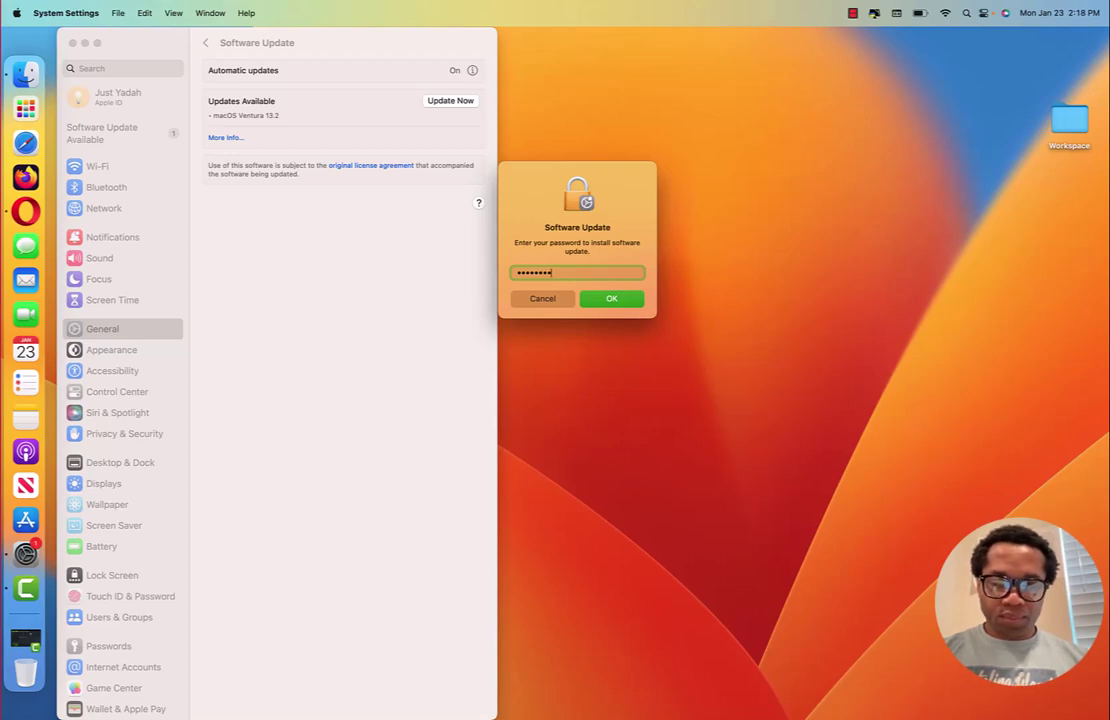
type("••••")
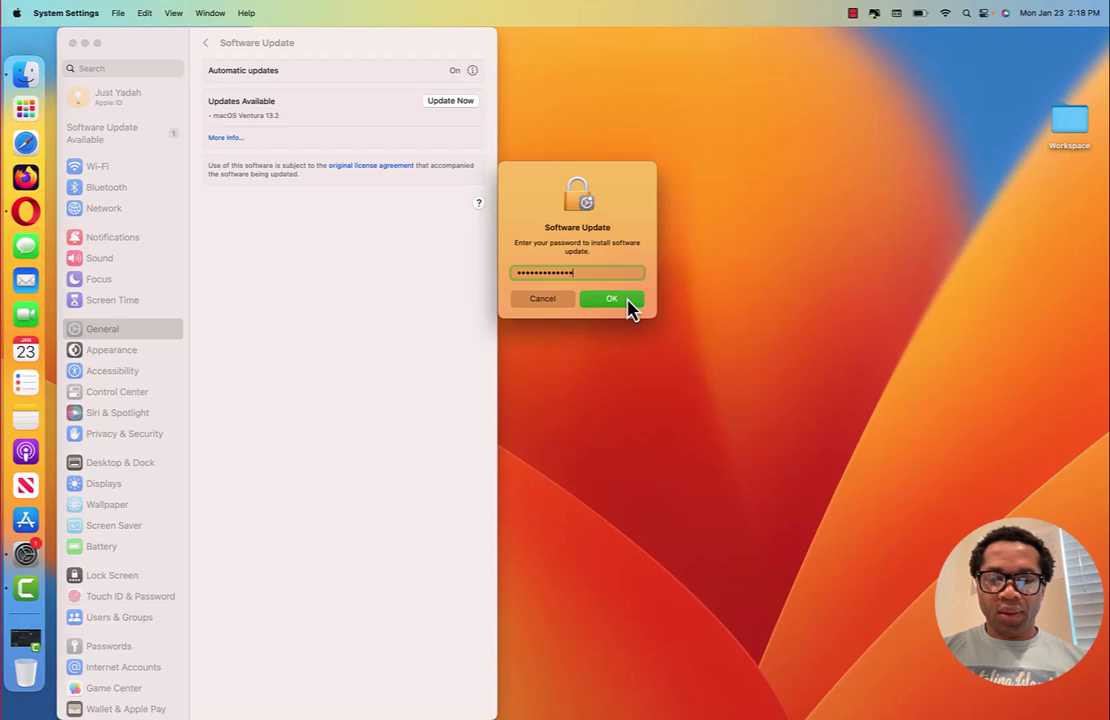
left_click(630, 302)
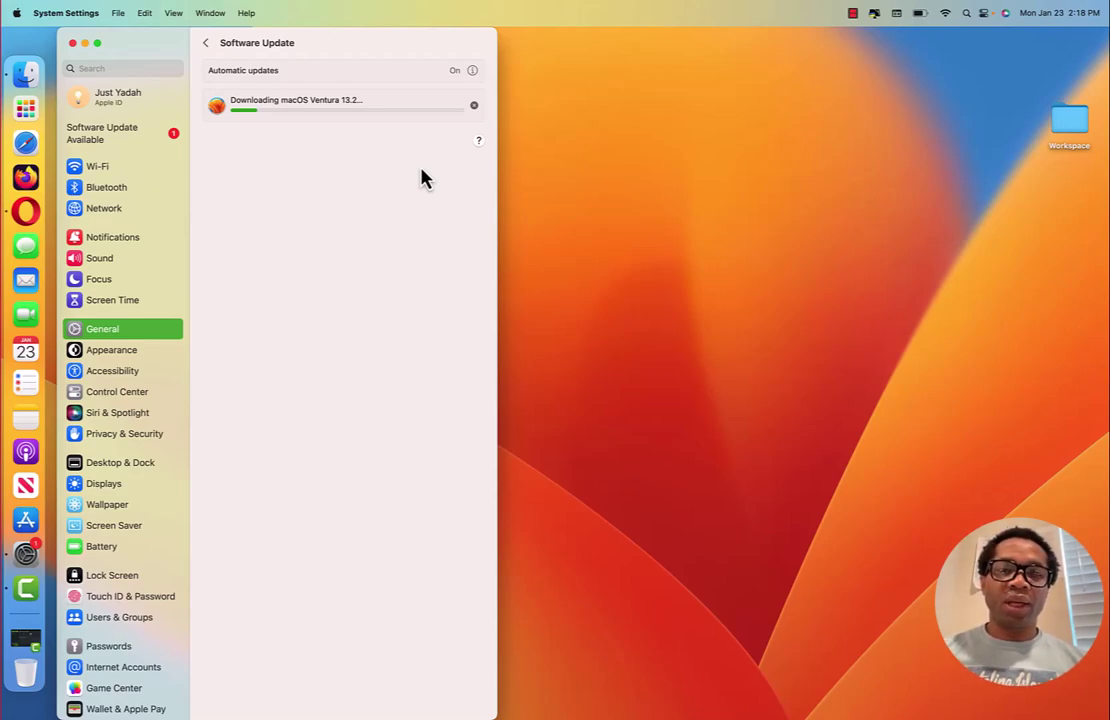
Cancel the macOS Ventura 13.2 download and close System Settings
left_click(474, 106)
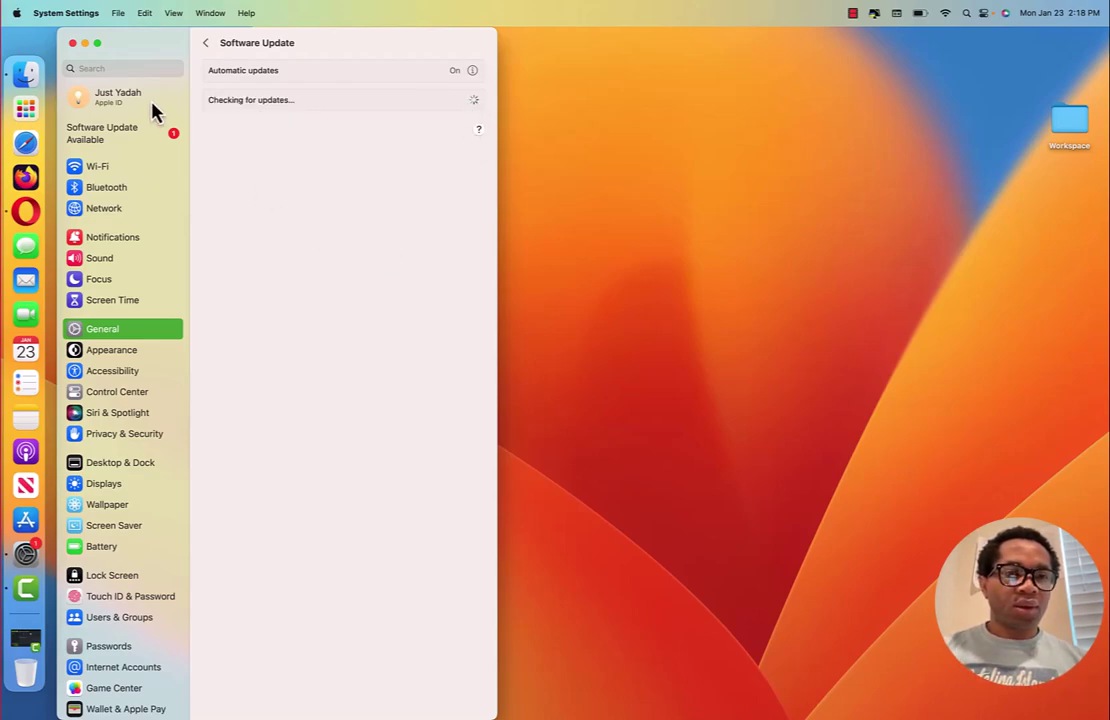
left_click(72, 43)
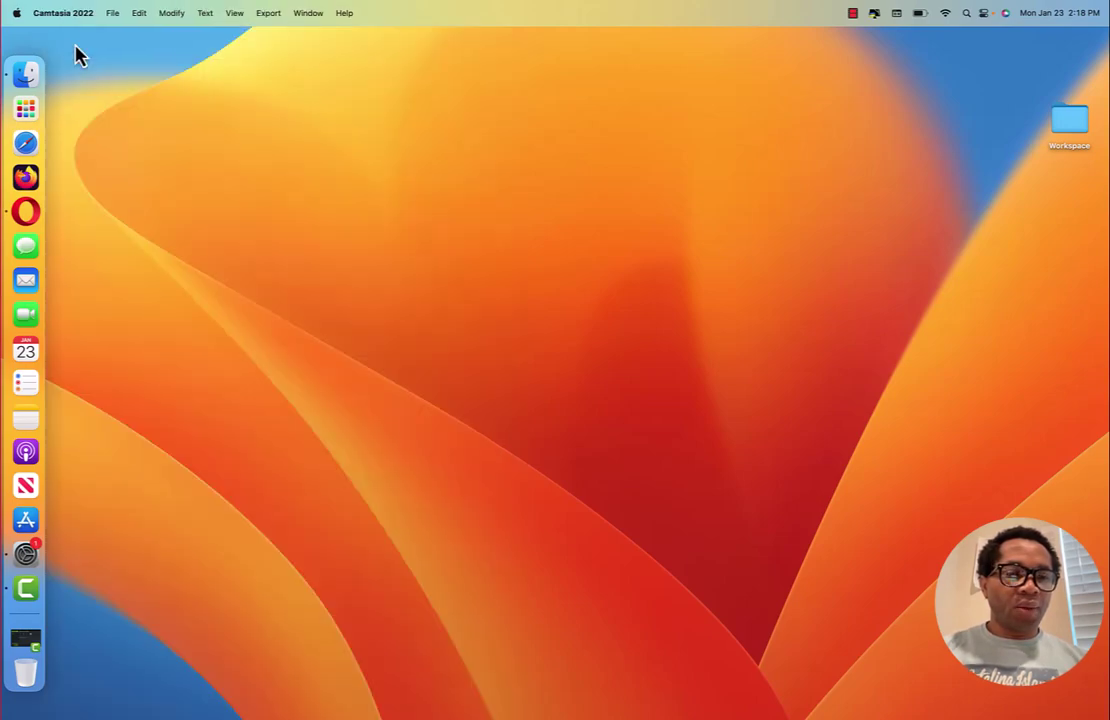
Find Terminal with a Spotlight search and open it
left_click(966, 14)
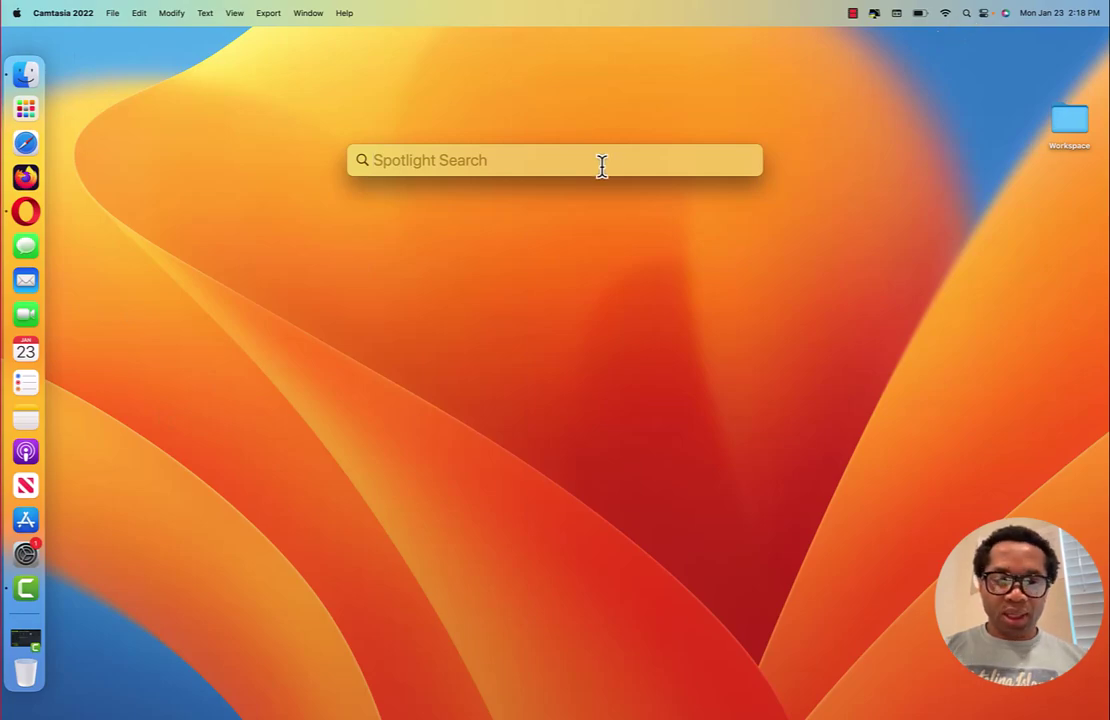
type("termina")
key("BackSpace")
type("r")
key("Return")
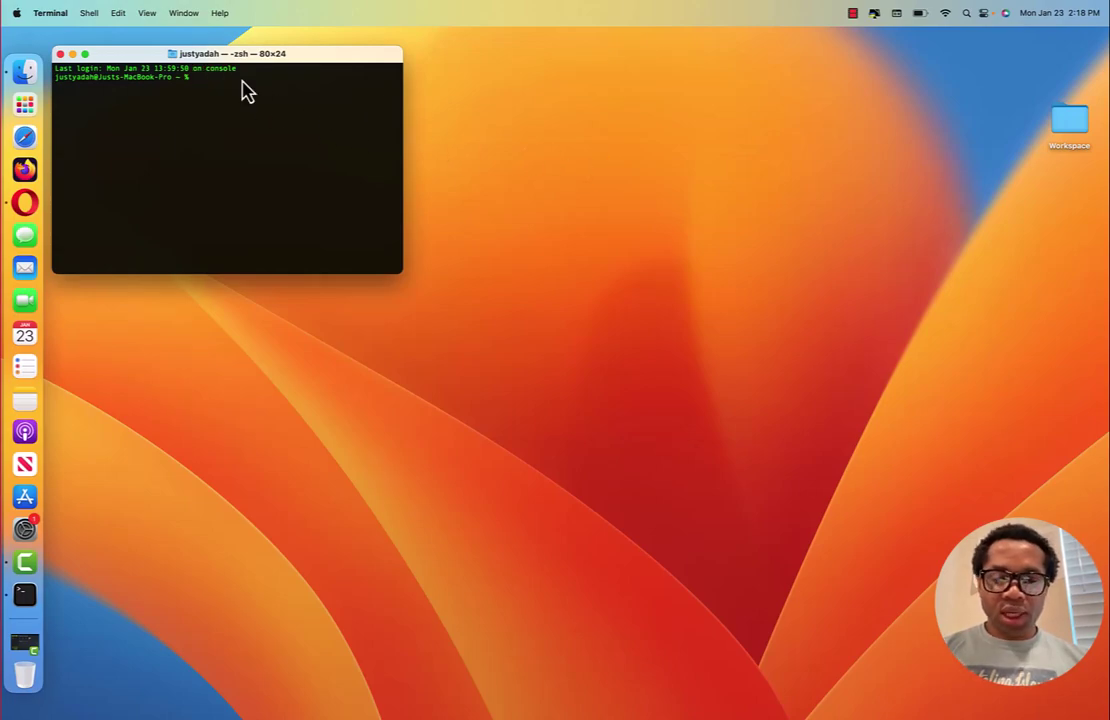
type("sudo")
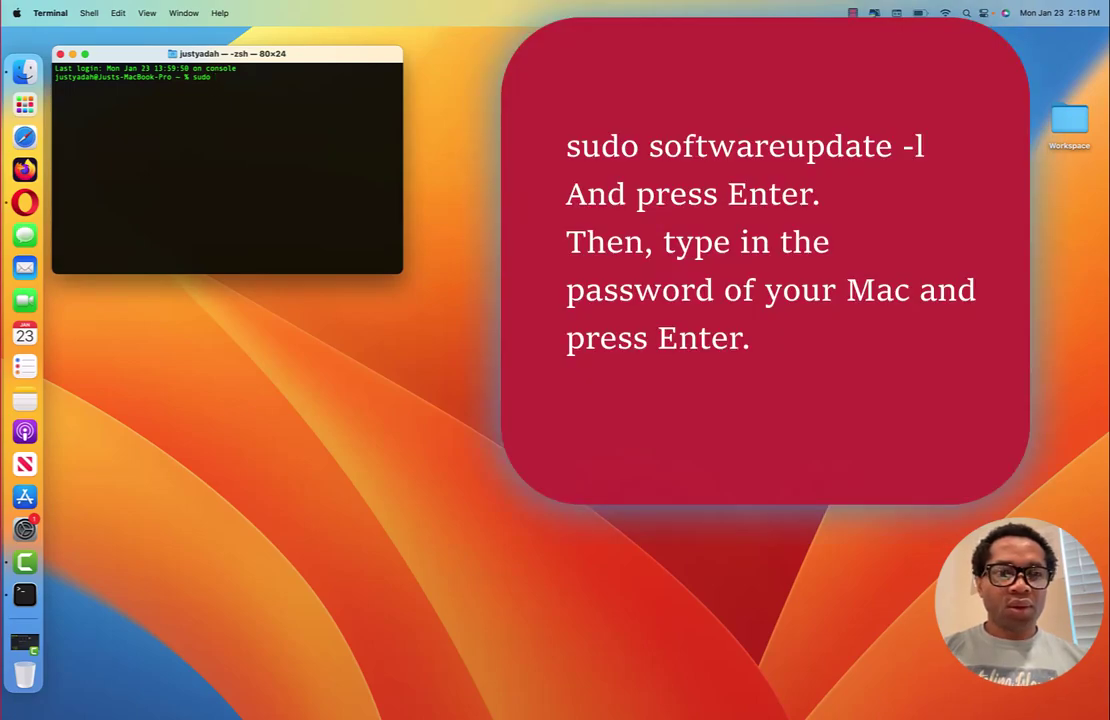
type("software")
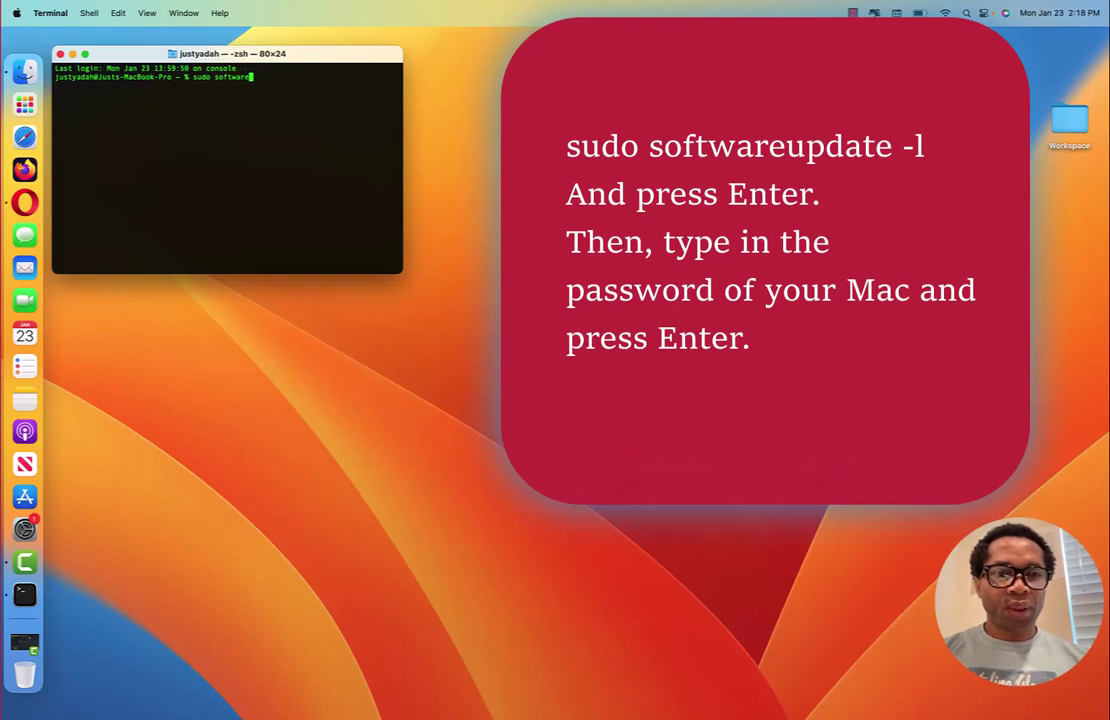
type("update")
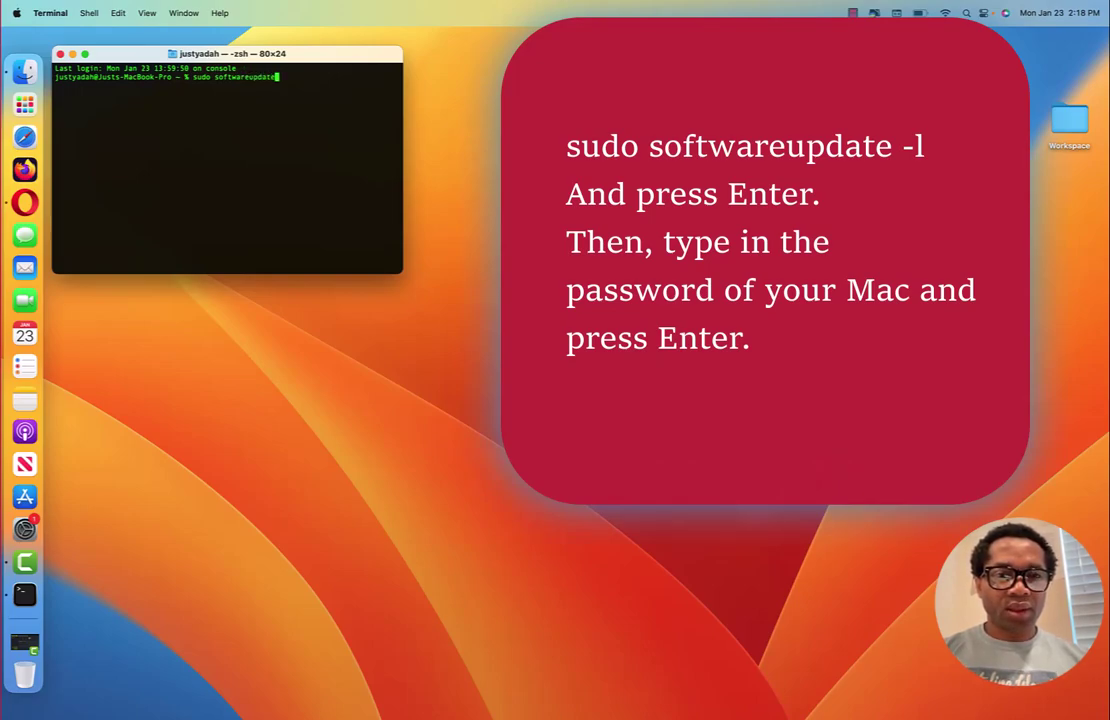
type(" -")
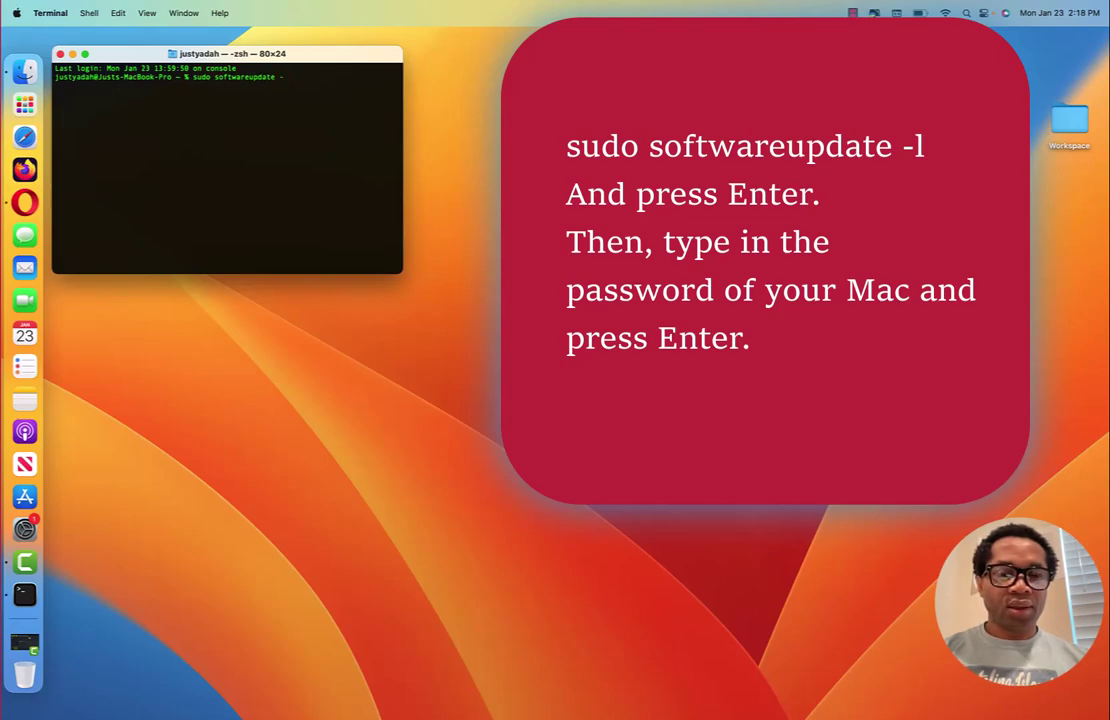
type("l")
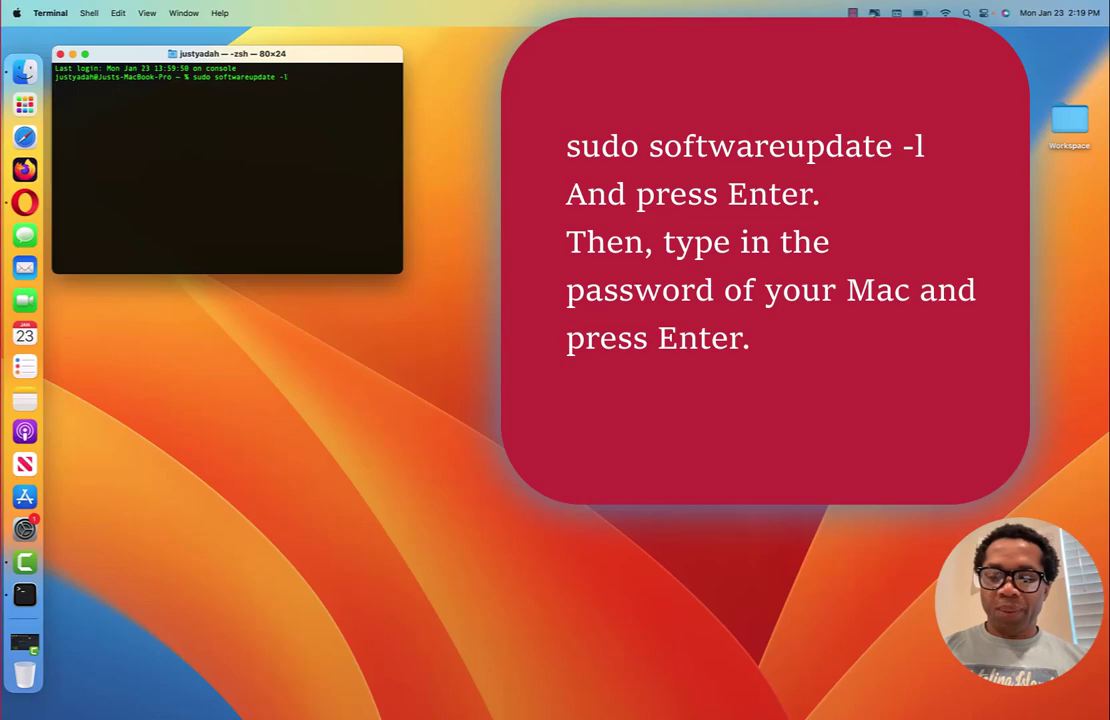
key("Return")
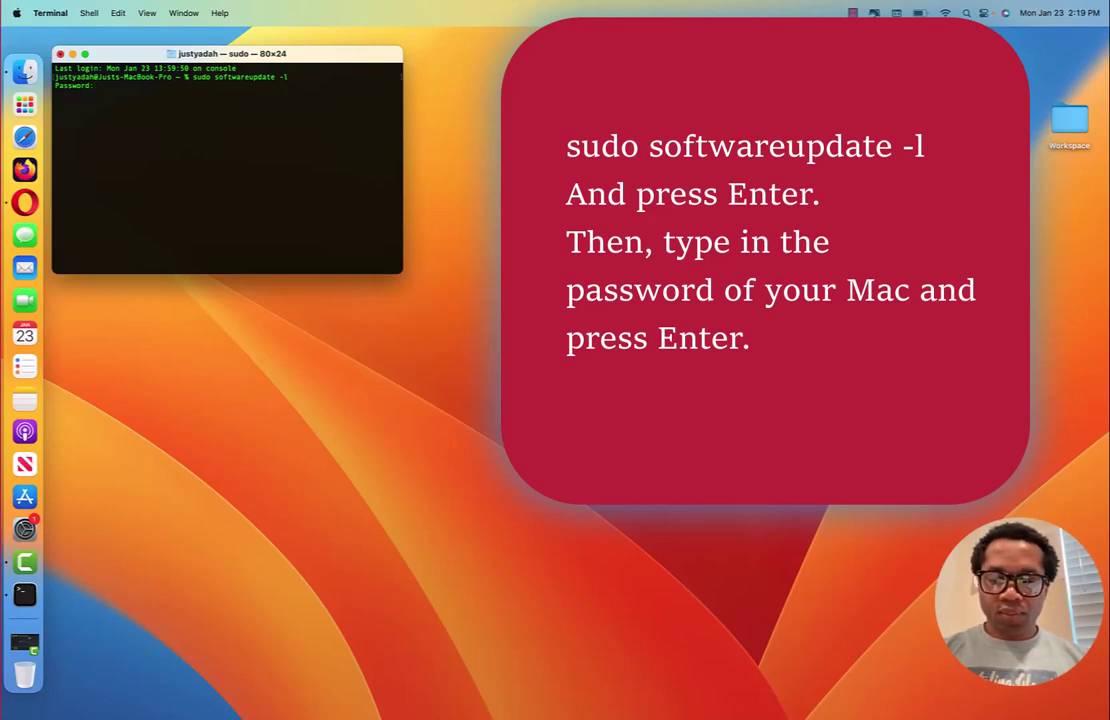
key("Return")
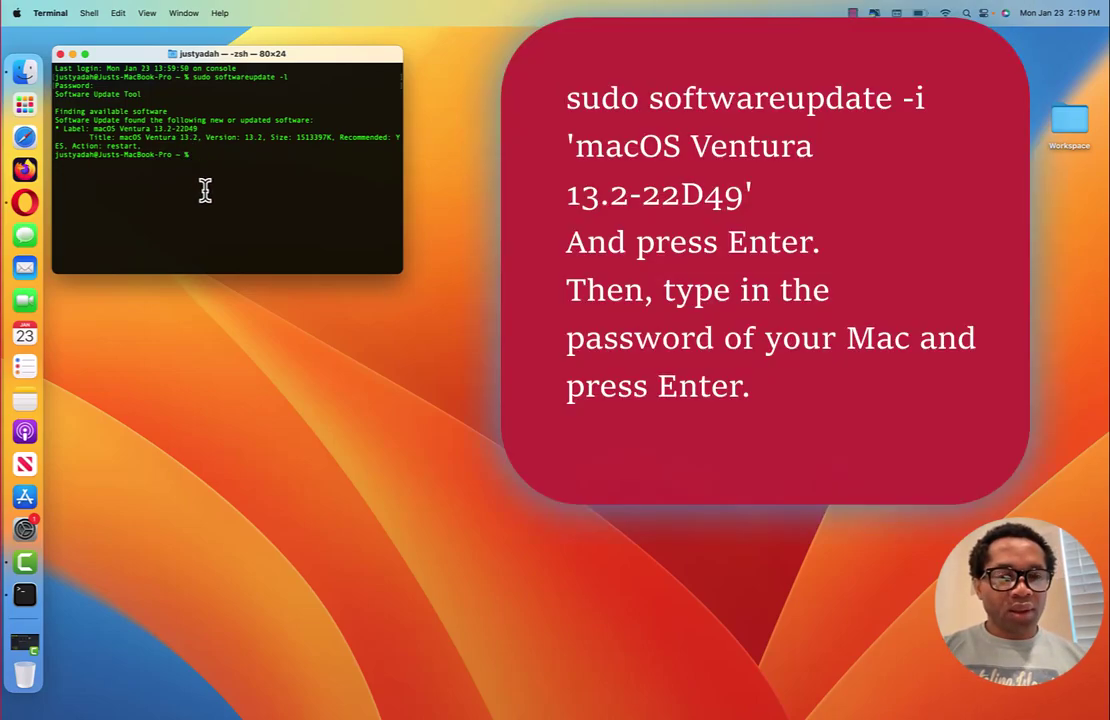
type("sudo soft")
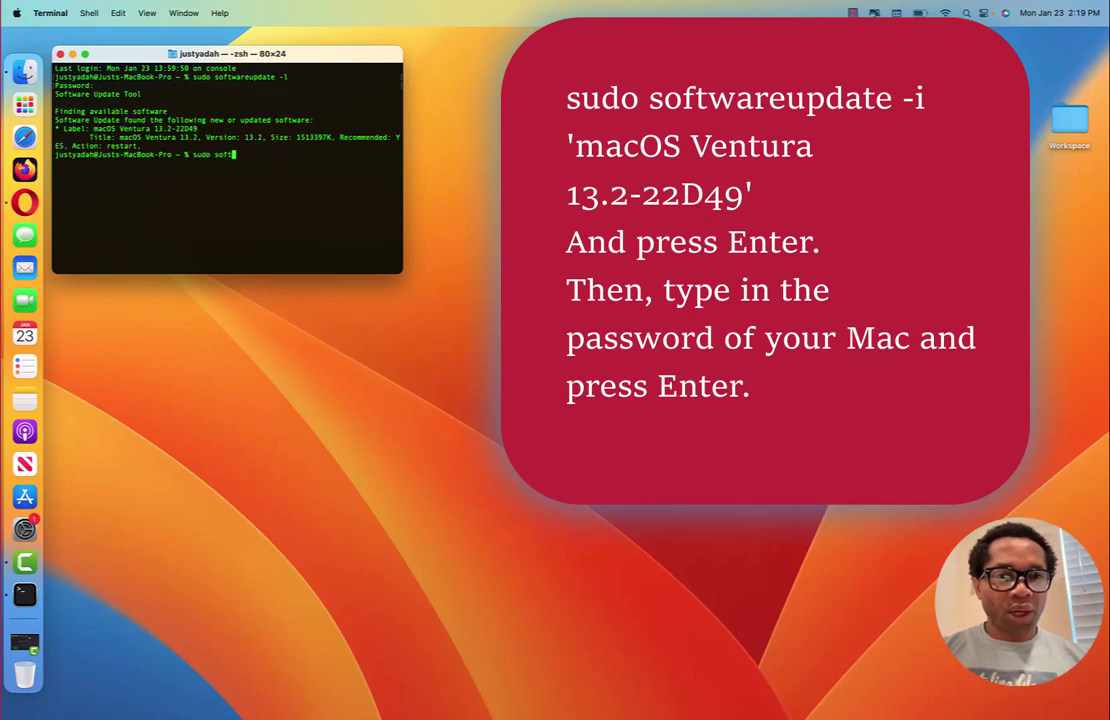
type("wareupdat")
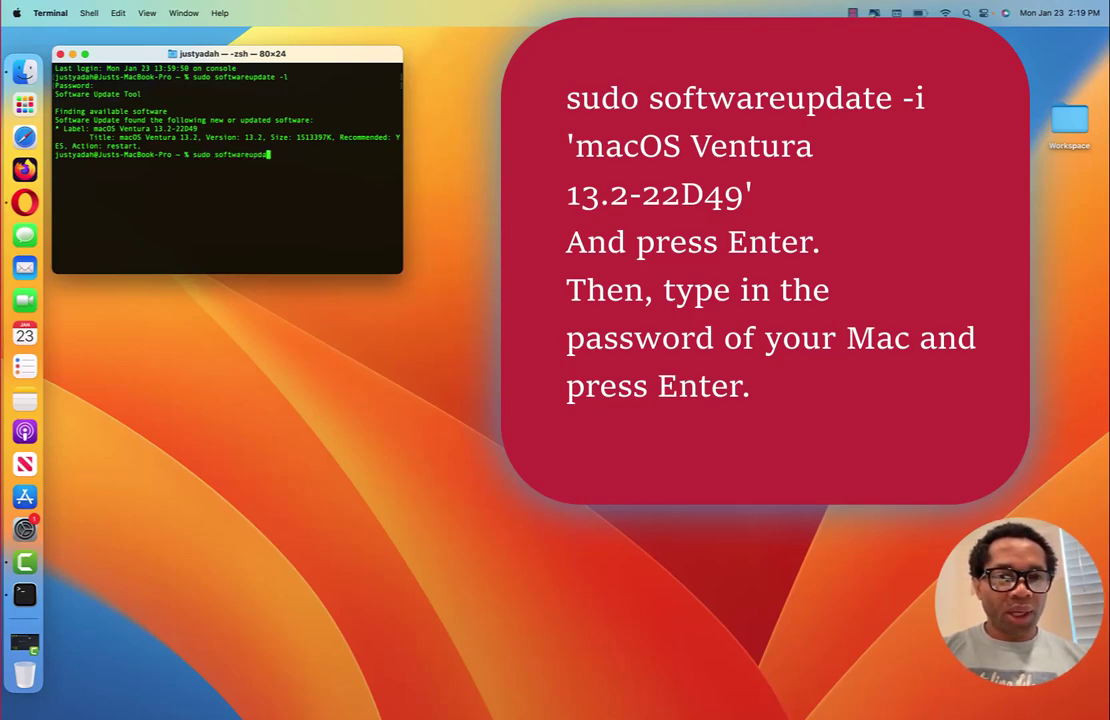
type("e ")
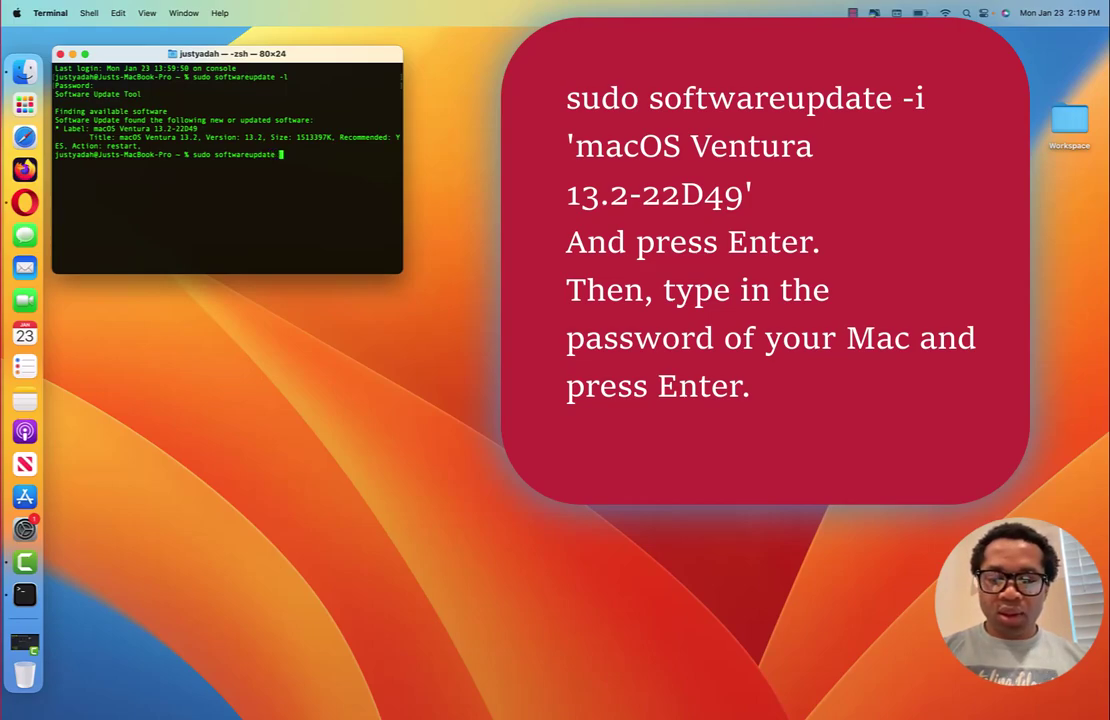
type("-i")
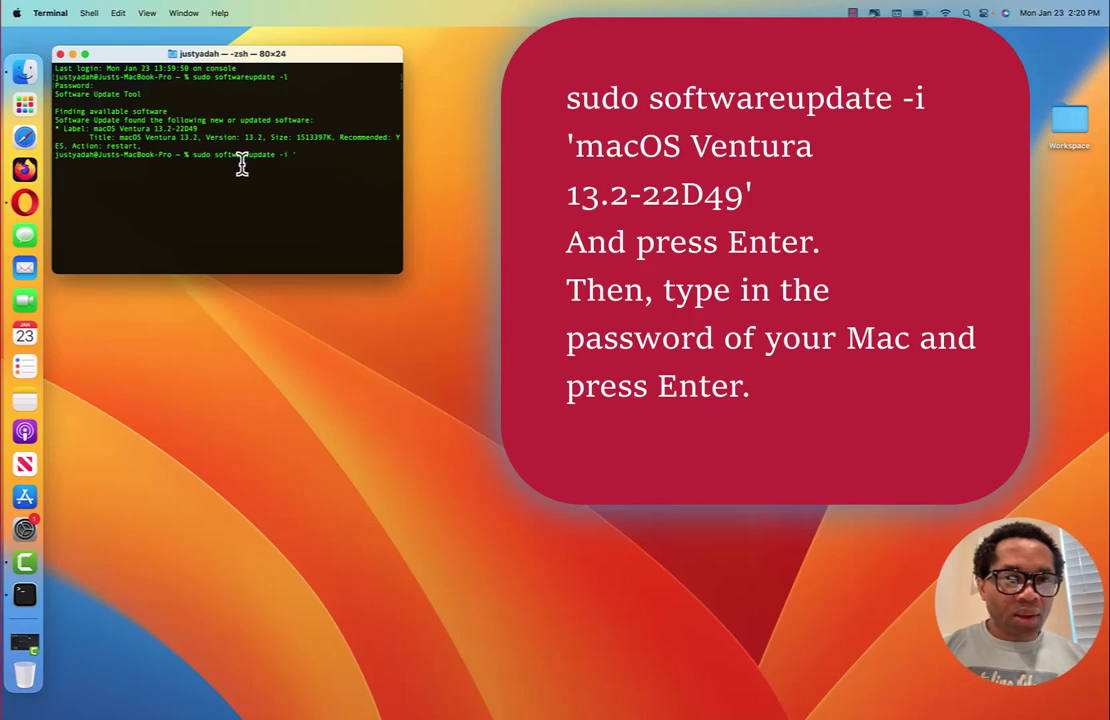
type("'")
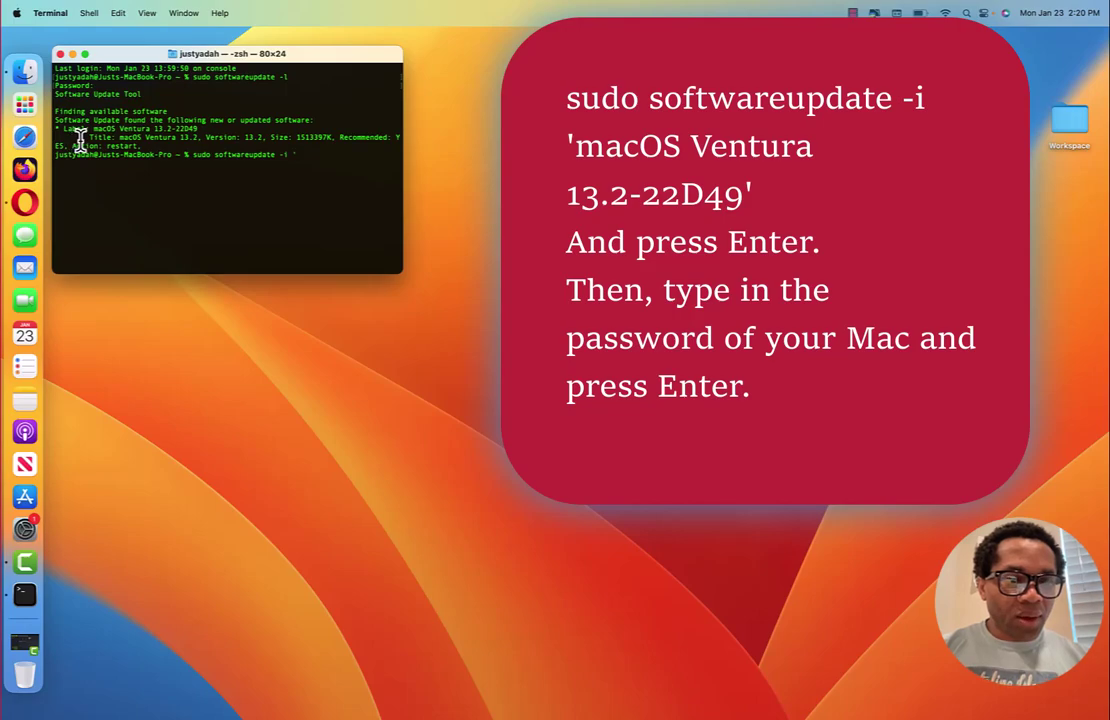
left_click_drag(94, 131, 186, 141)
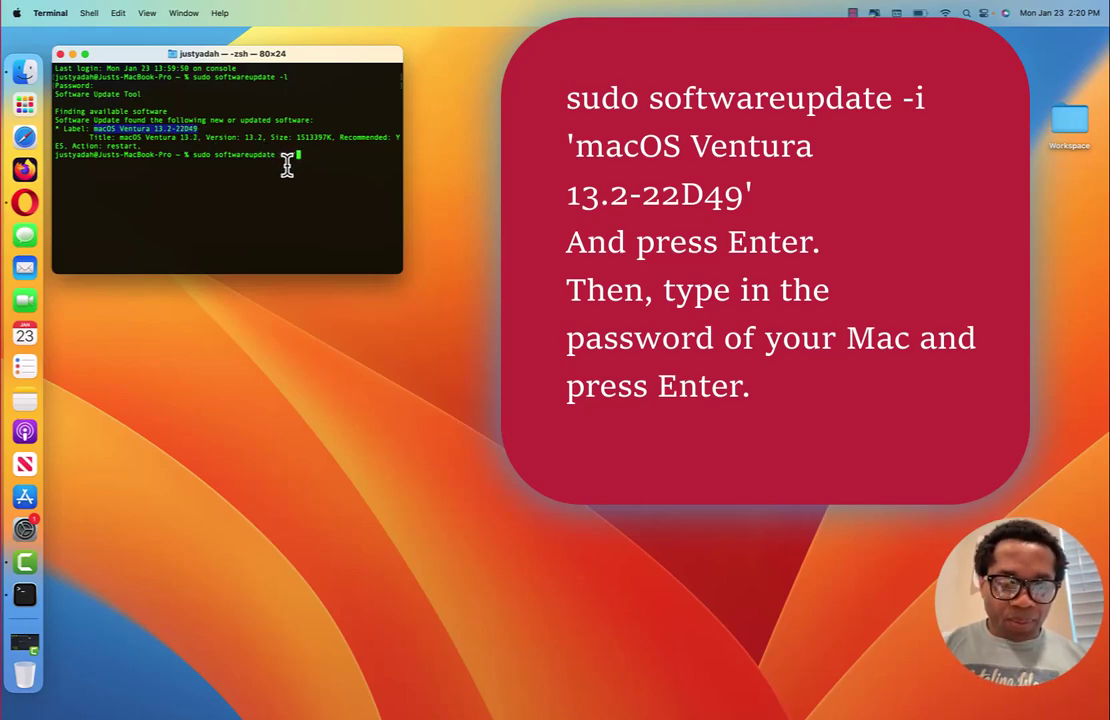
type("macOS Ventura 13.2-22D49")
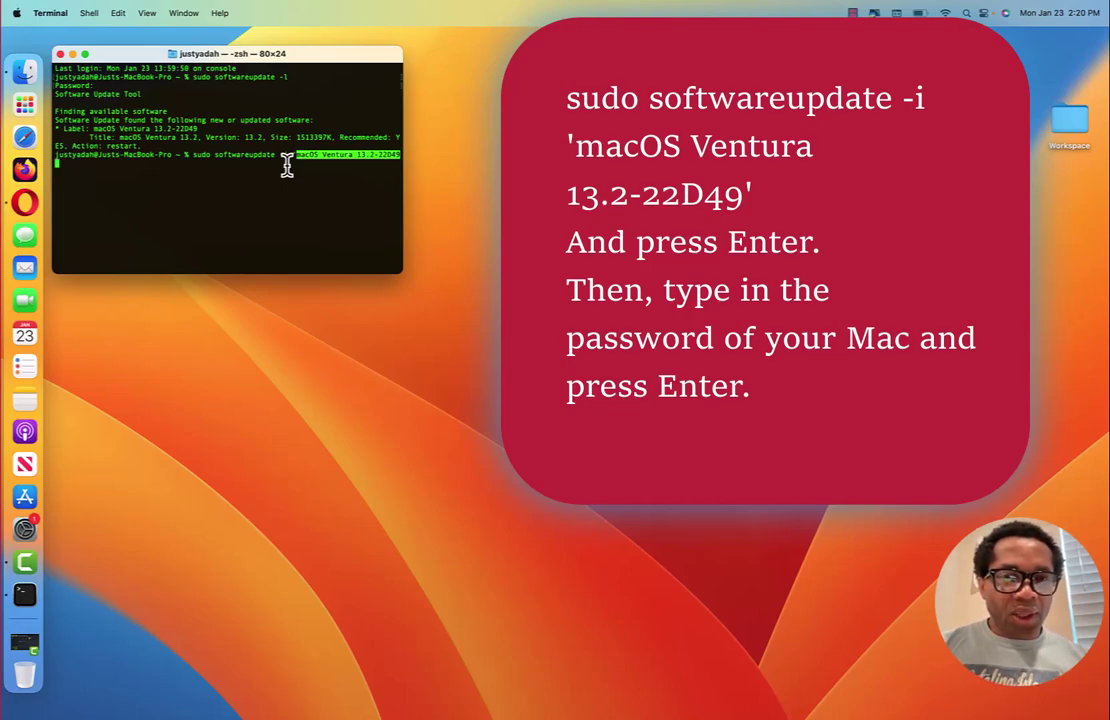
key("shift")
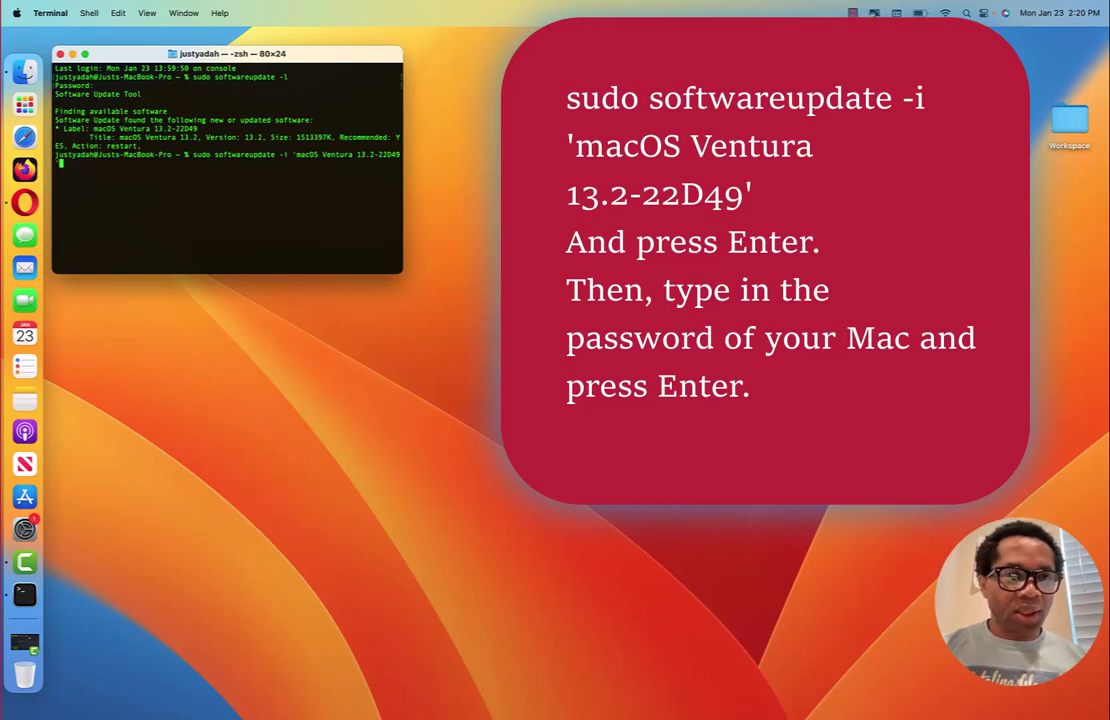
key("Return")
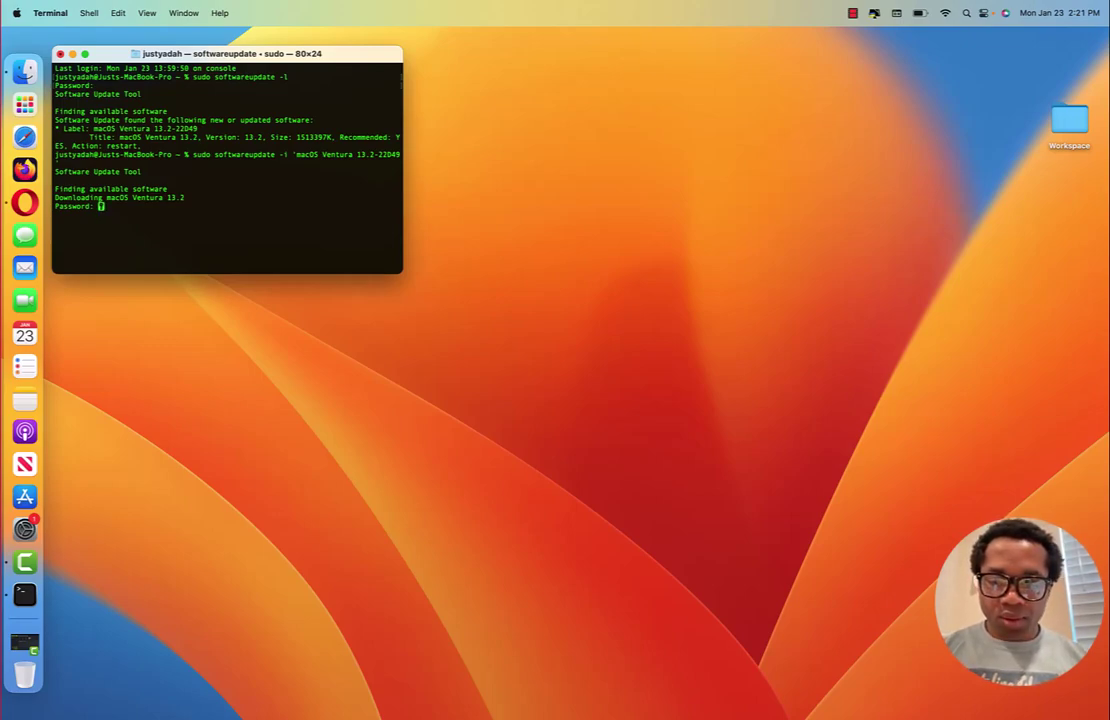
key("Return")
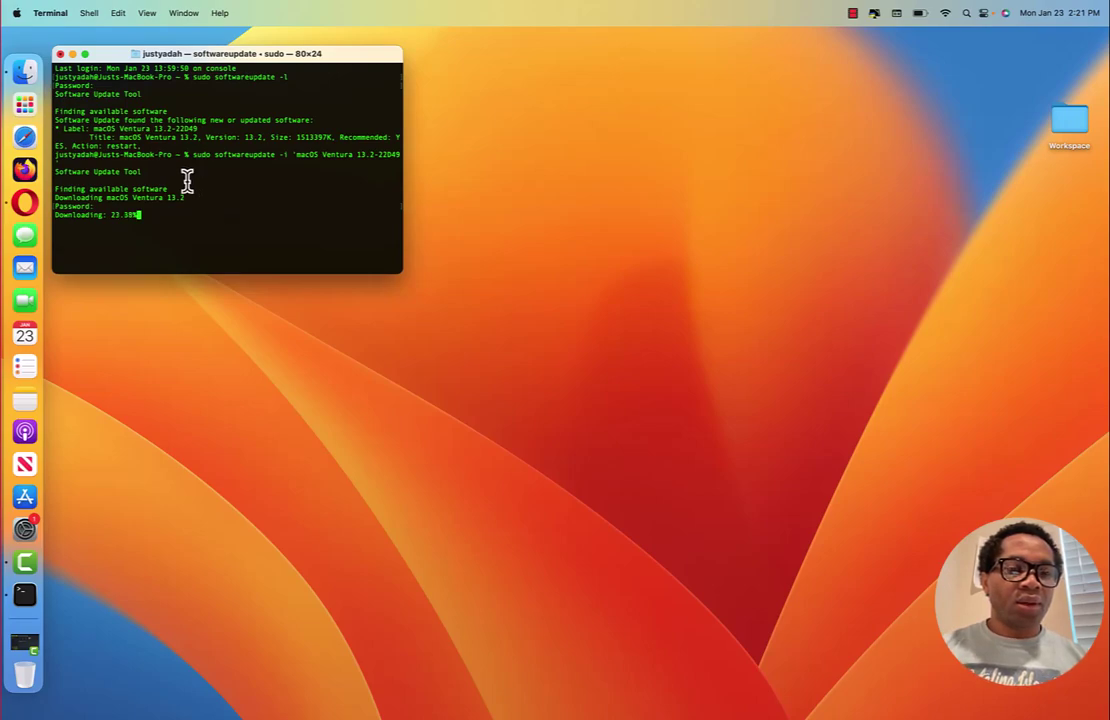
Close the Terminal window and terminate the running softwareupdate process
left_click(60, 55)
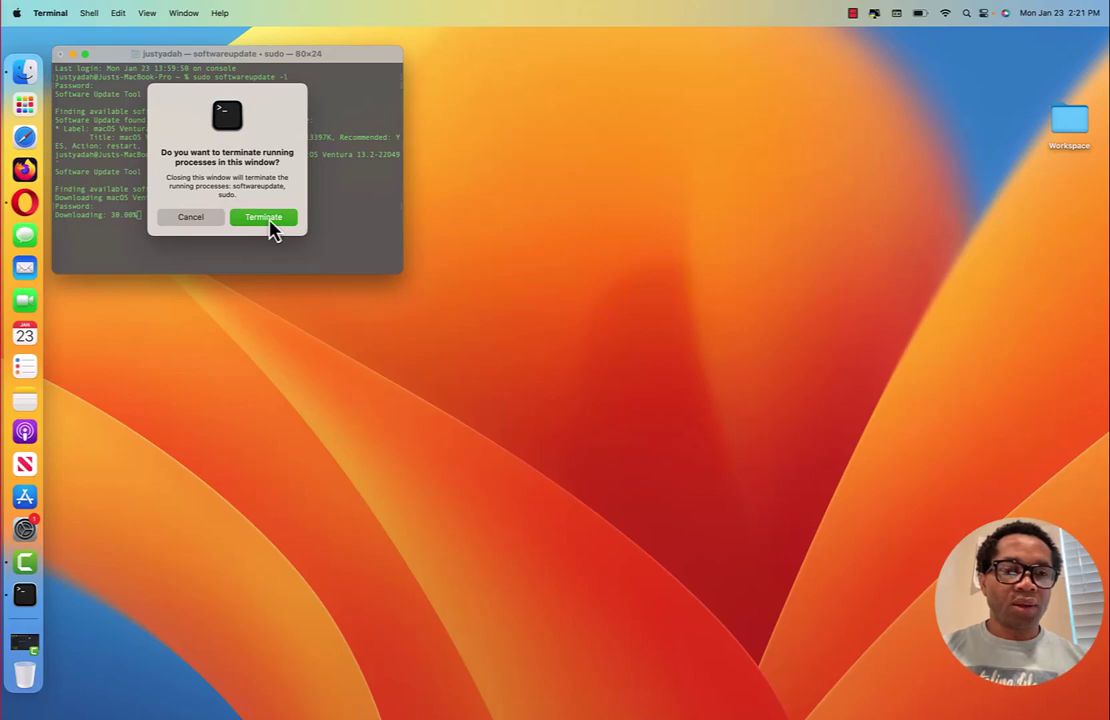
left_click(270, 222)
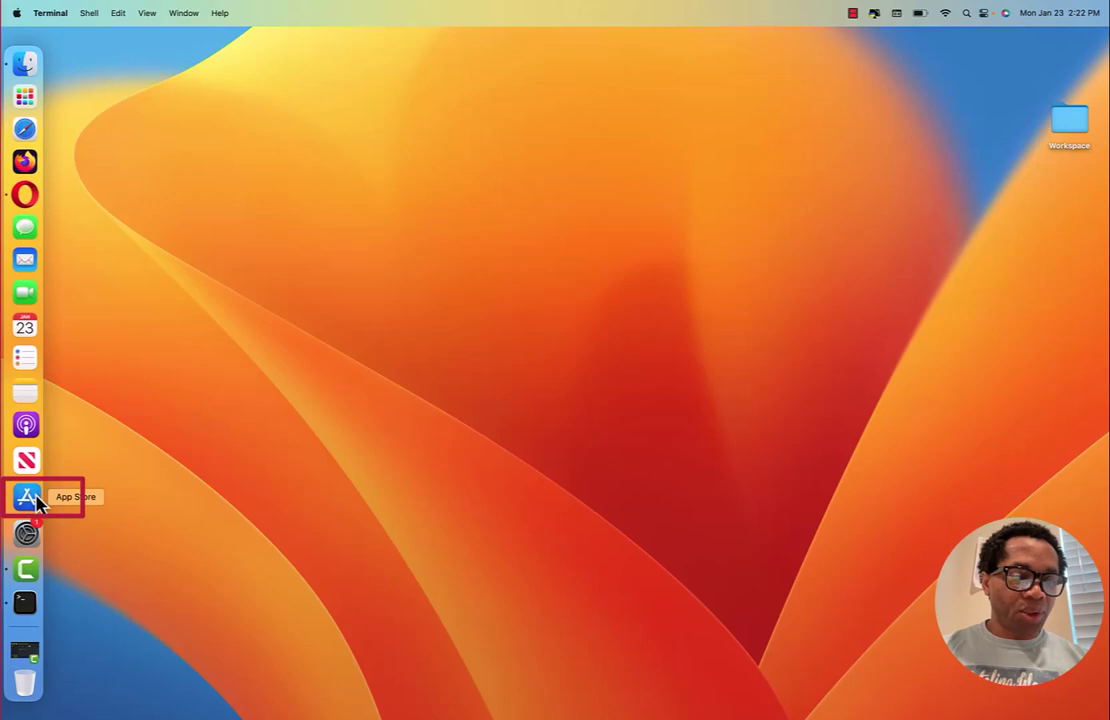
Switch to the App Store and decline its offer to enable notifications
left_click(36, 497)
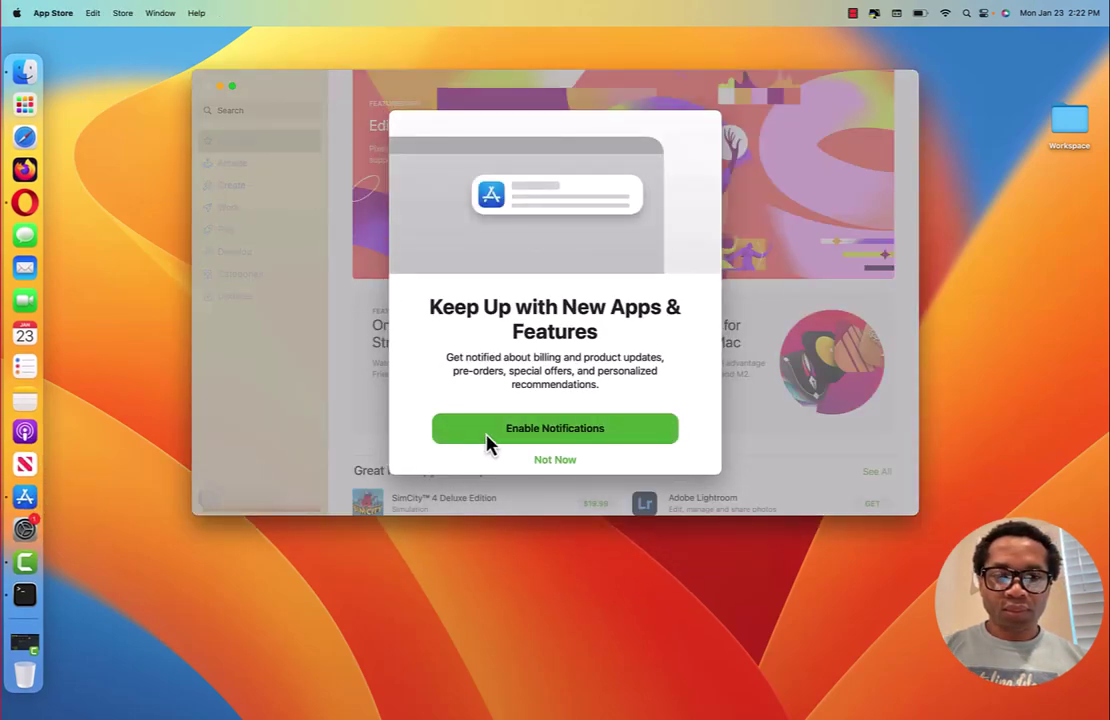
left_click(552, 460)
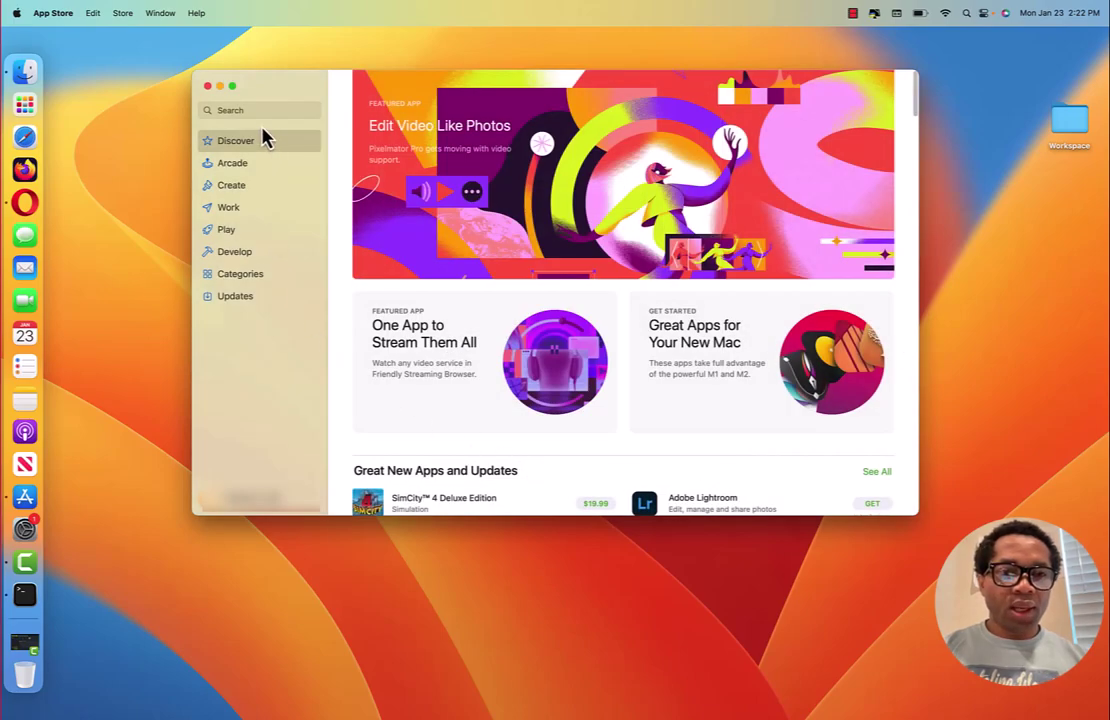
Search the App Store for "macos ventura" and view Apple's macOS Ventura page
left_click(252, 114)
type("macos")
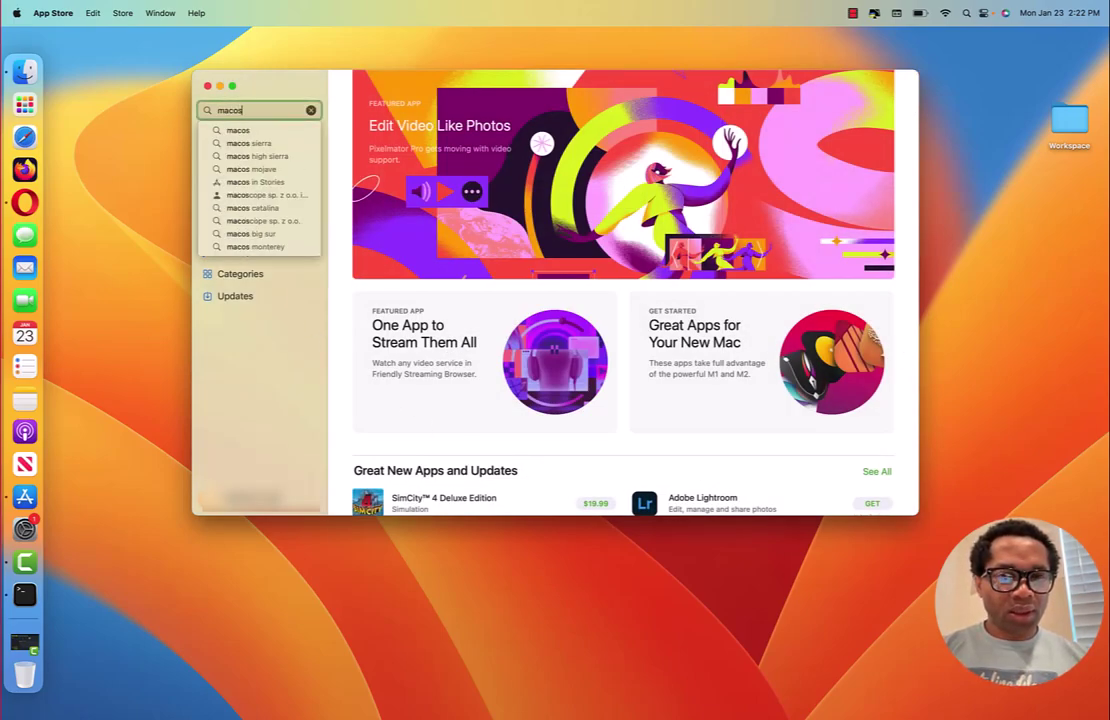
type(" ven")
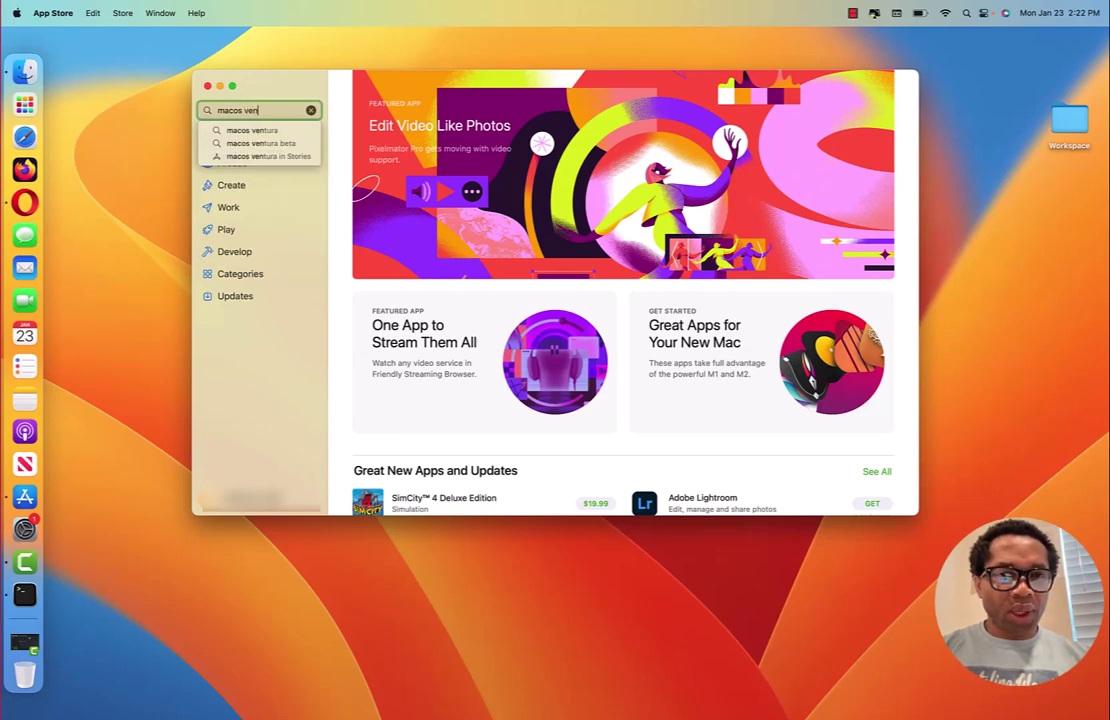
left_click(256, 131)
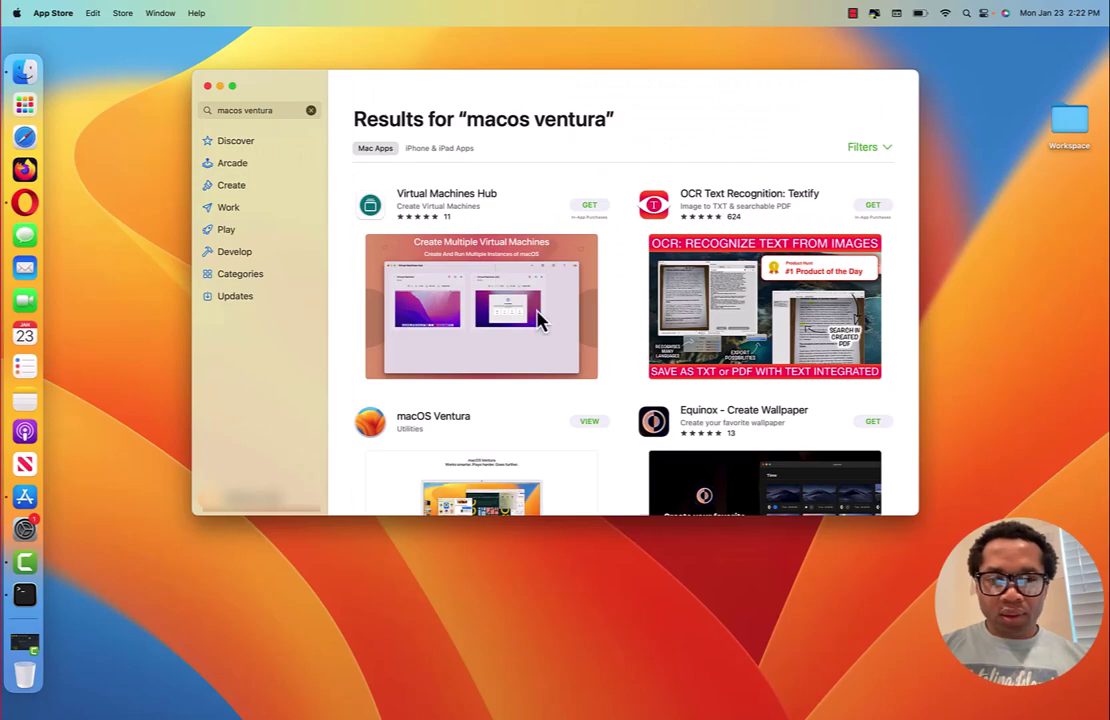
scroll(540, 320, "down", 2)
scroll(537, 320, "down", 1)
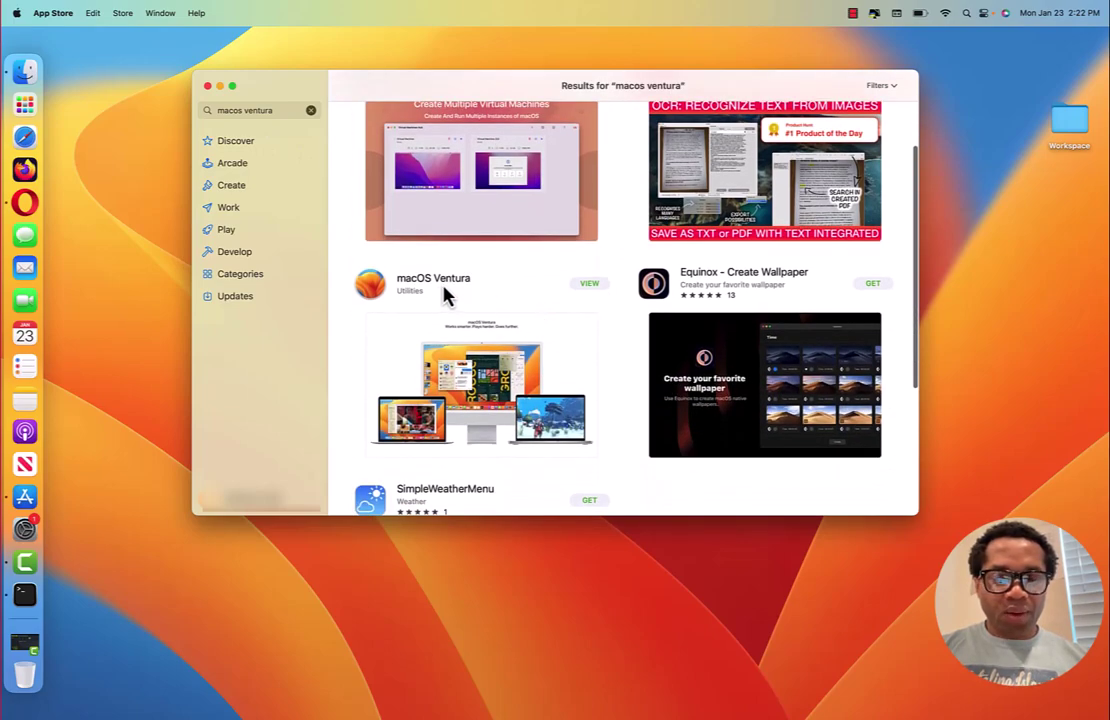
left_click(592, 290)
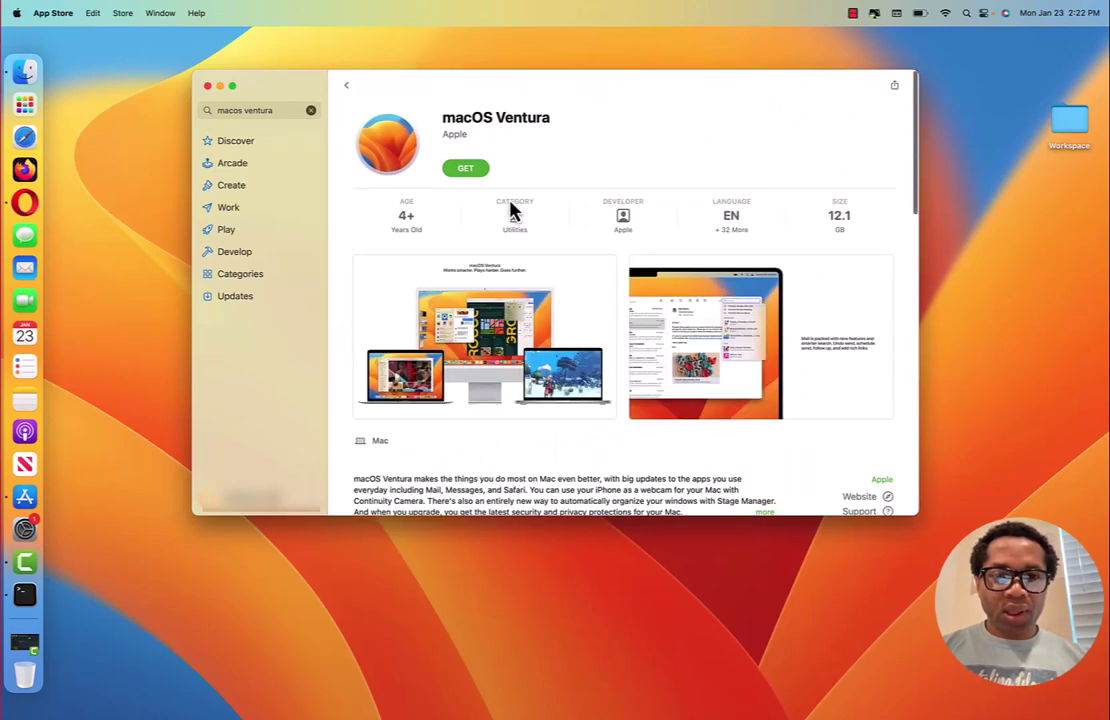
Get macOS Ventura from its App Store page, move the store window clear of Software Update, and confirm the 13.2 download
left_click(474, 175)
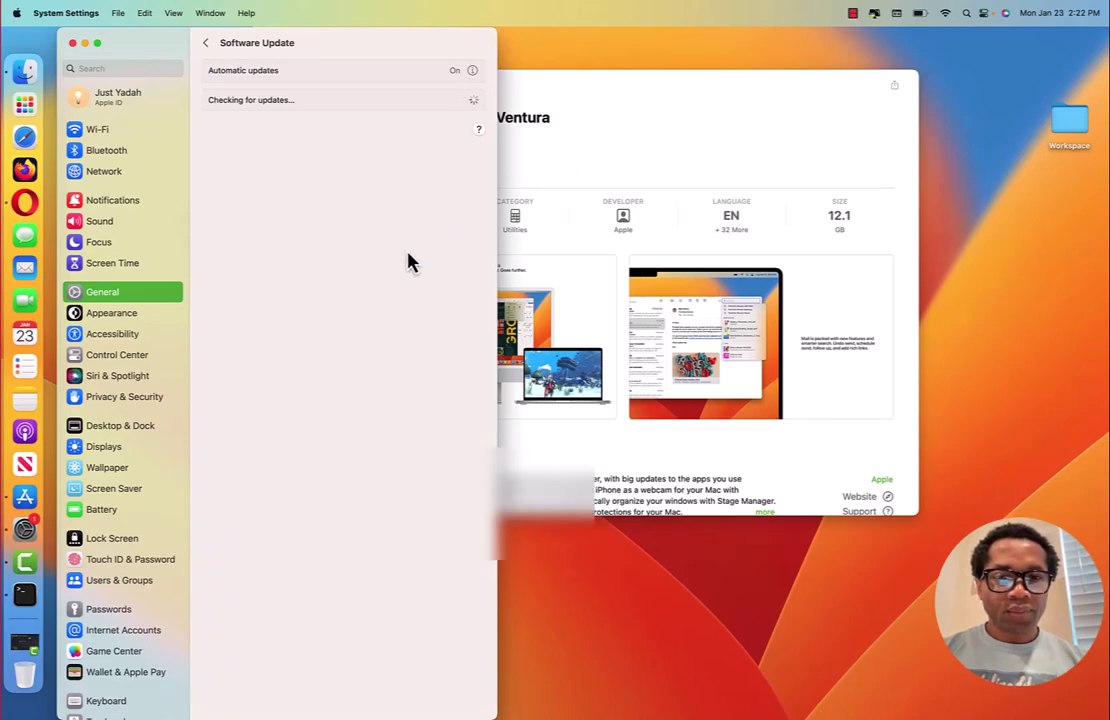
left_click(703, 137)
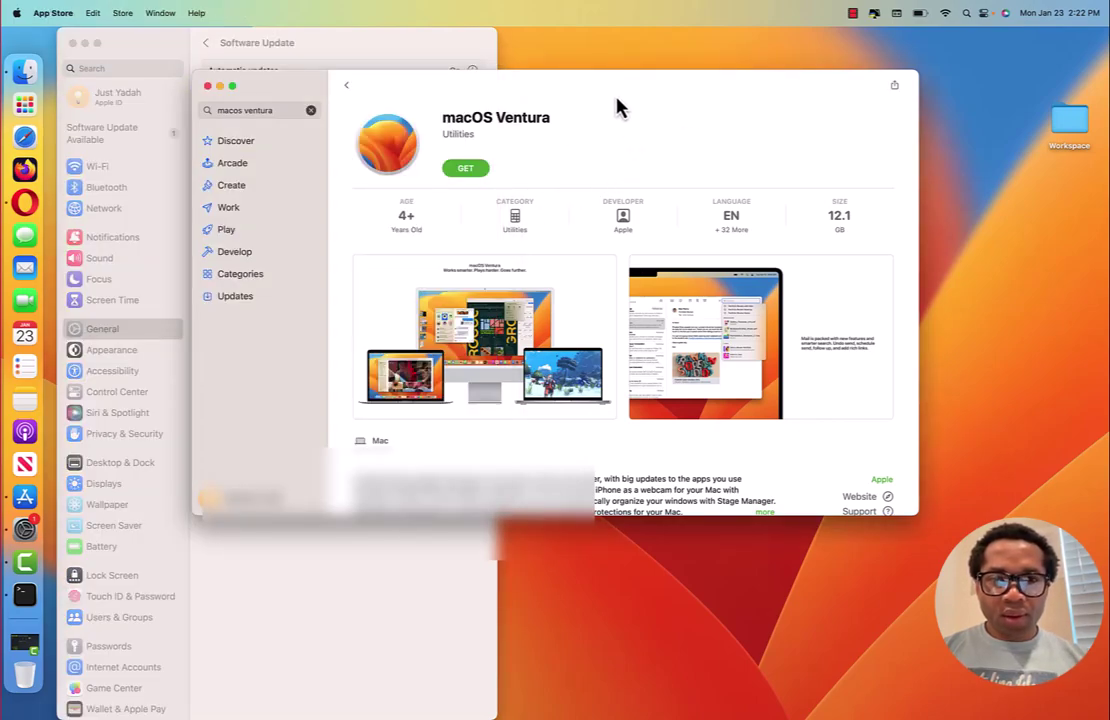
left_click_drag(617, 107, 945, 122)
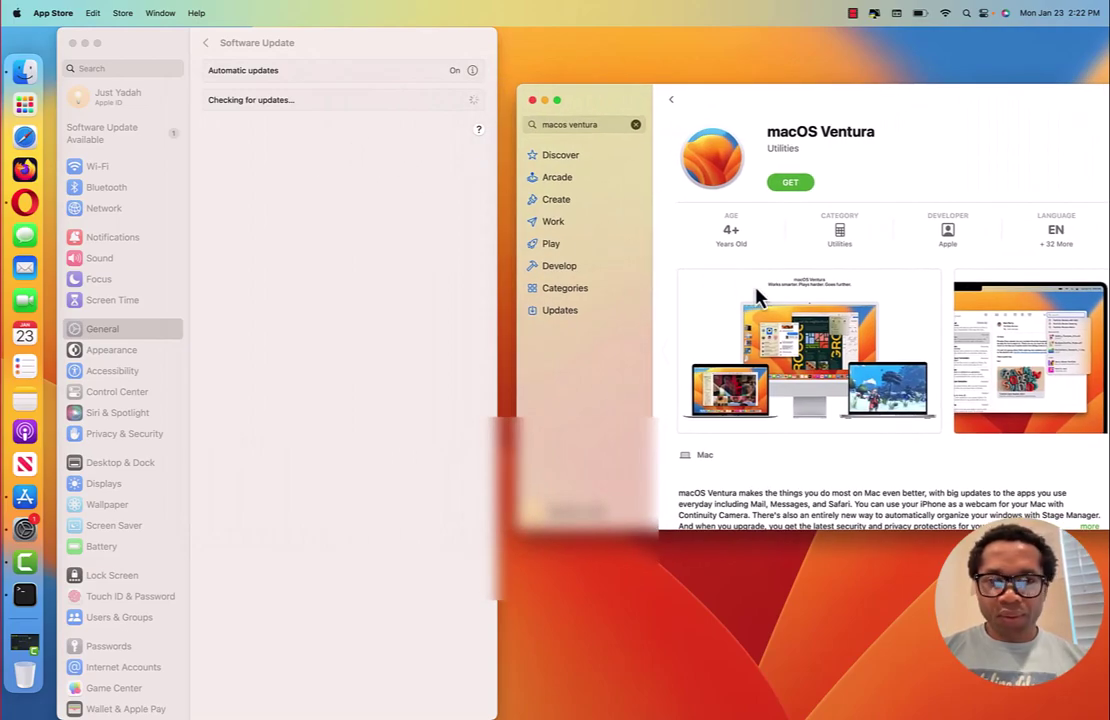
scroll(805, 343, "down", 3)
scroll(805, 343, "down", 6)
scroll(805, 343, "down", 2)
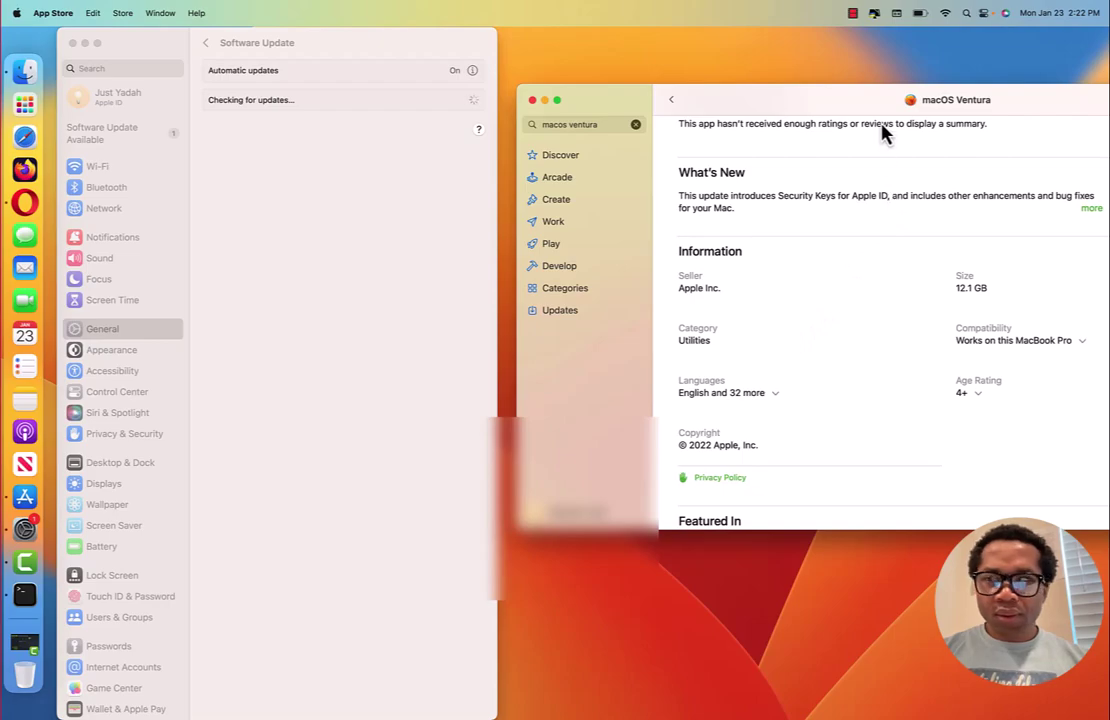
left_click_drag(922, 108, 885, 111)
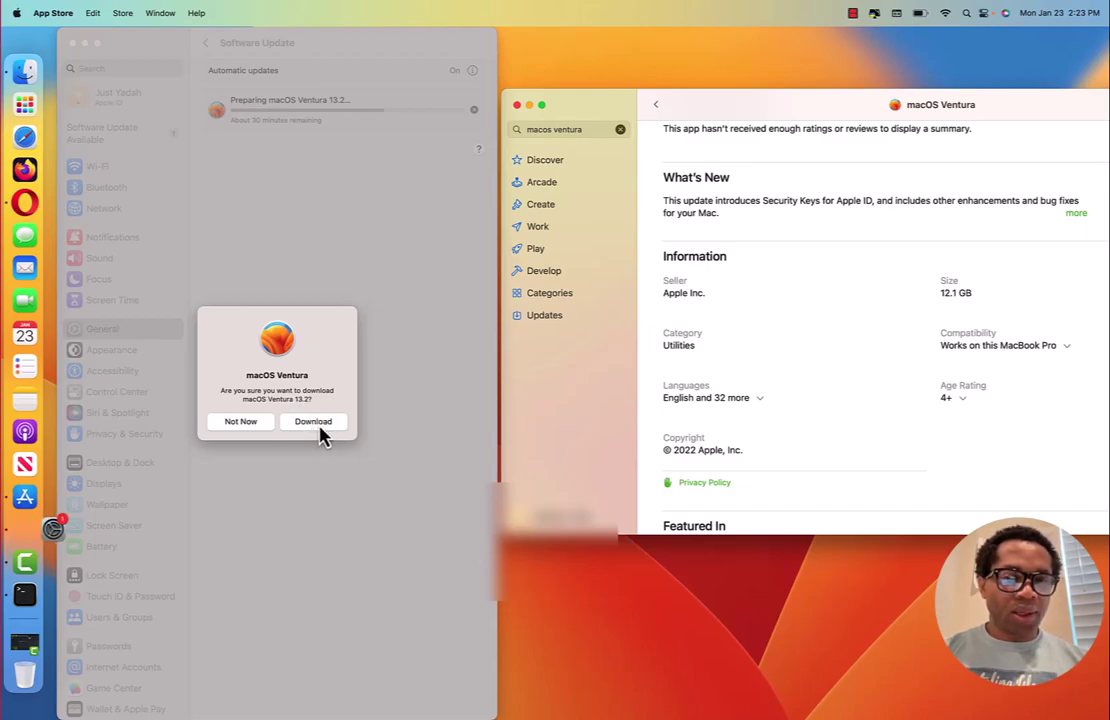
left_click(319, 427)
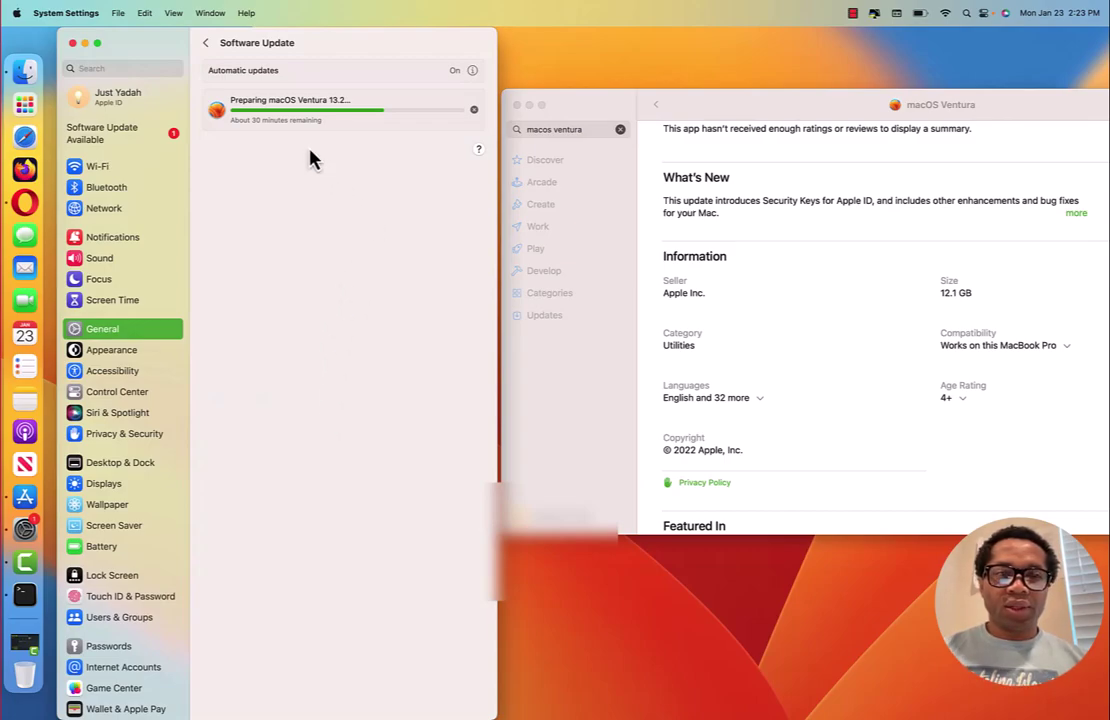
Examine the version and full What's New notes on the macOS Ventura page, and close the App Store window
left_click(785, 345)
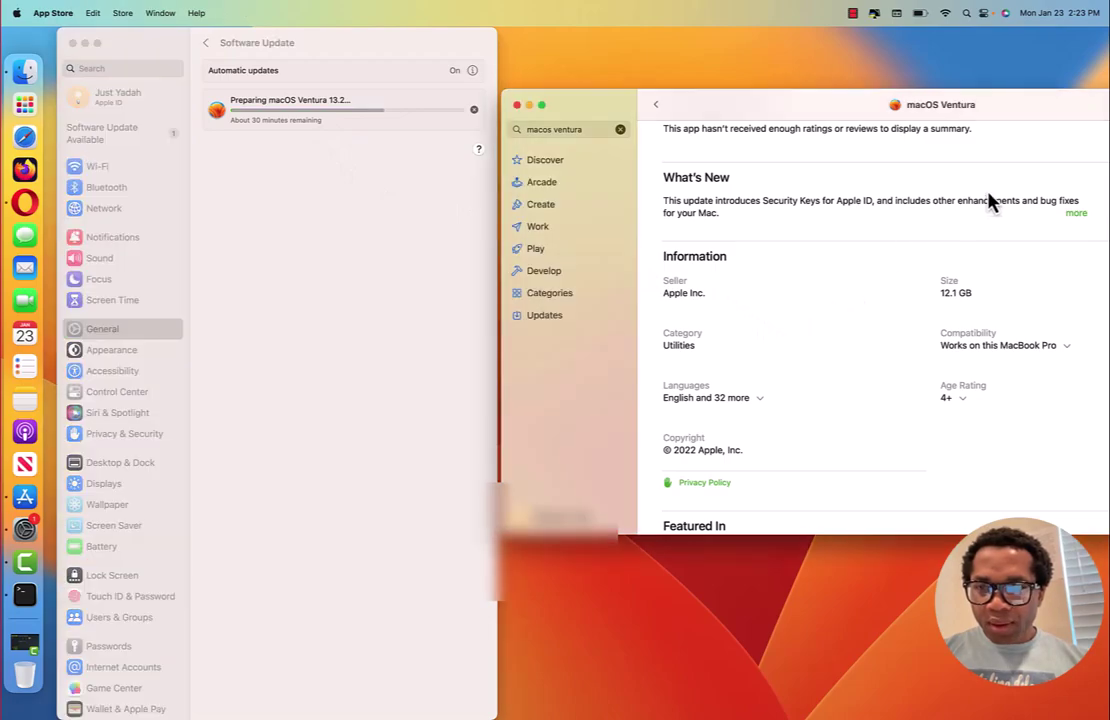
left_click_drag(988, 120, 790, 140)
scroll(882, 266, "up", 5)
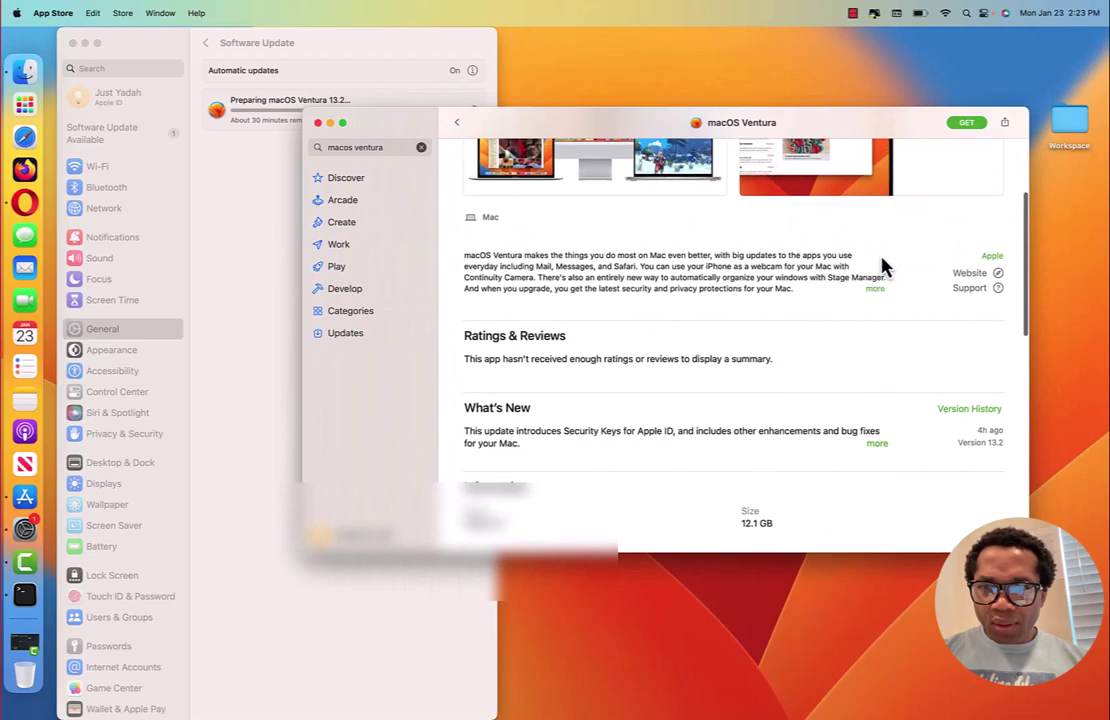
scroll(882, 266, "up", 5)
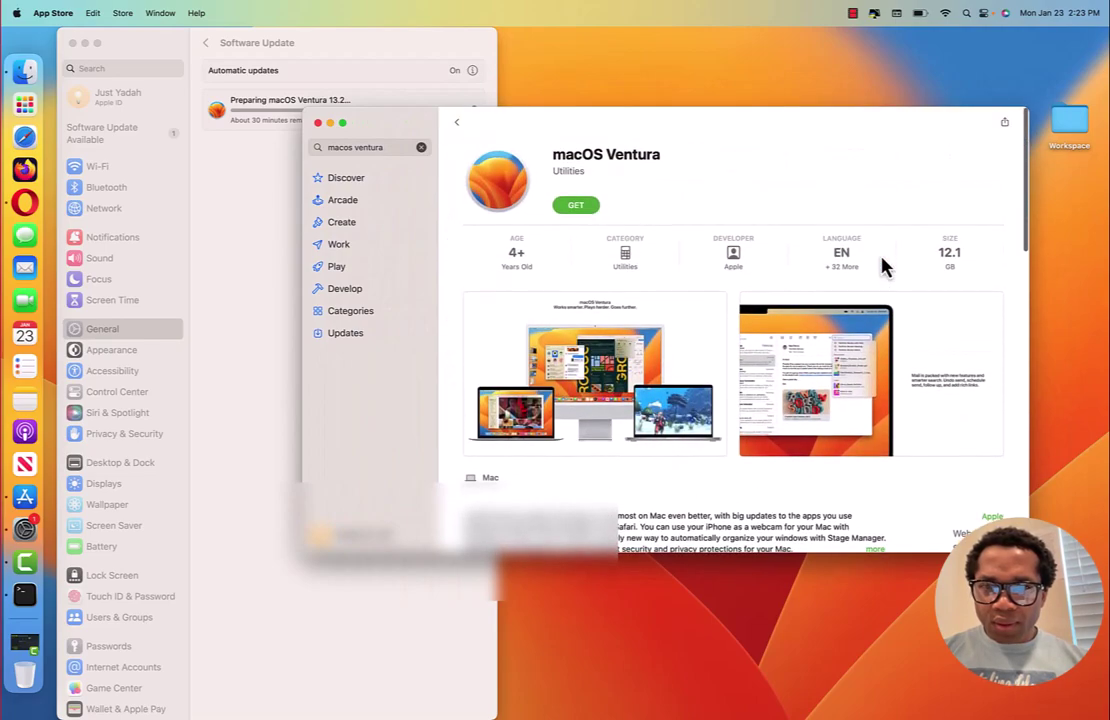
scroll(884, 265, "down", 5)
scroll(884, 265, "down", 3)
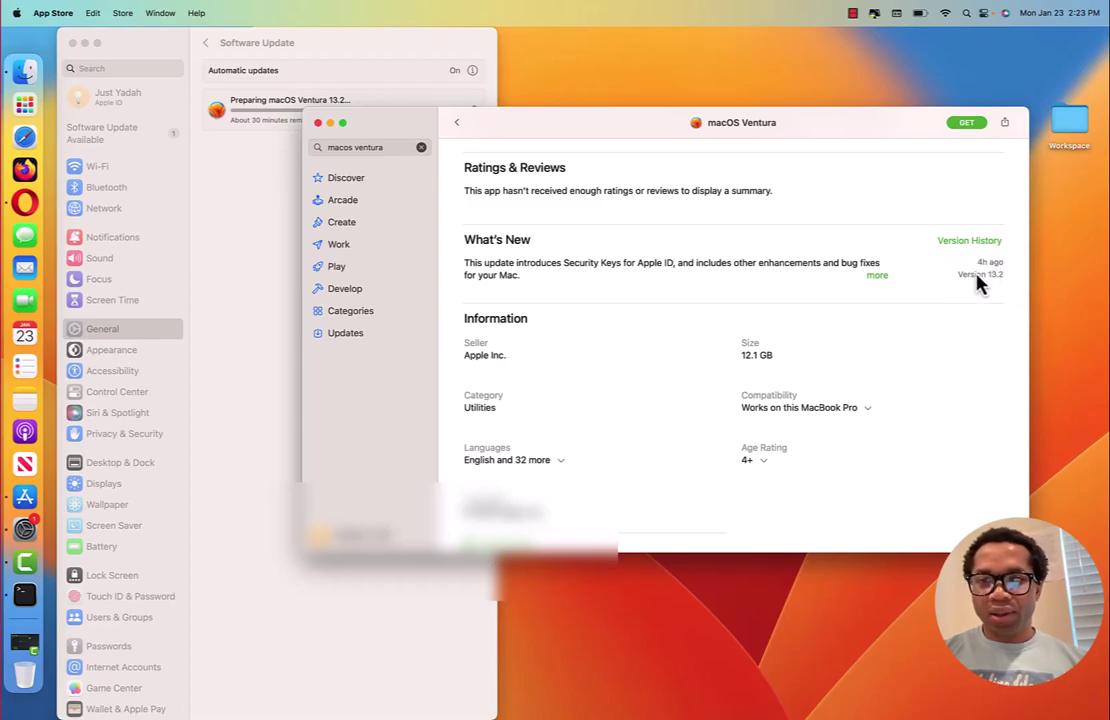
scroll(978, 285, "up", 10)
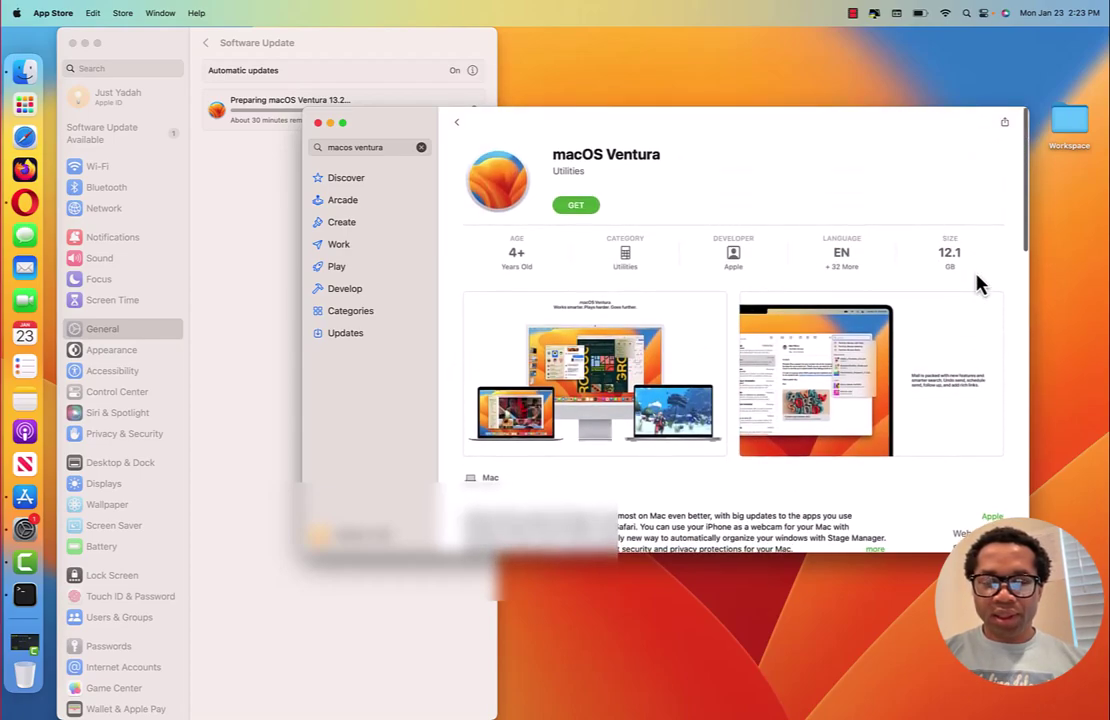
scroll(978, 285, "down", 8)
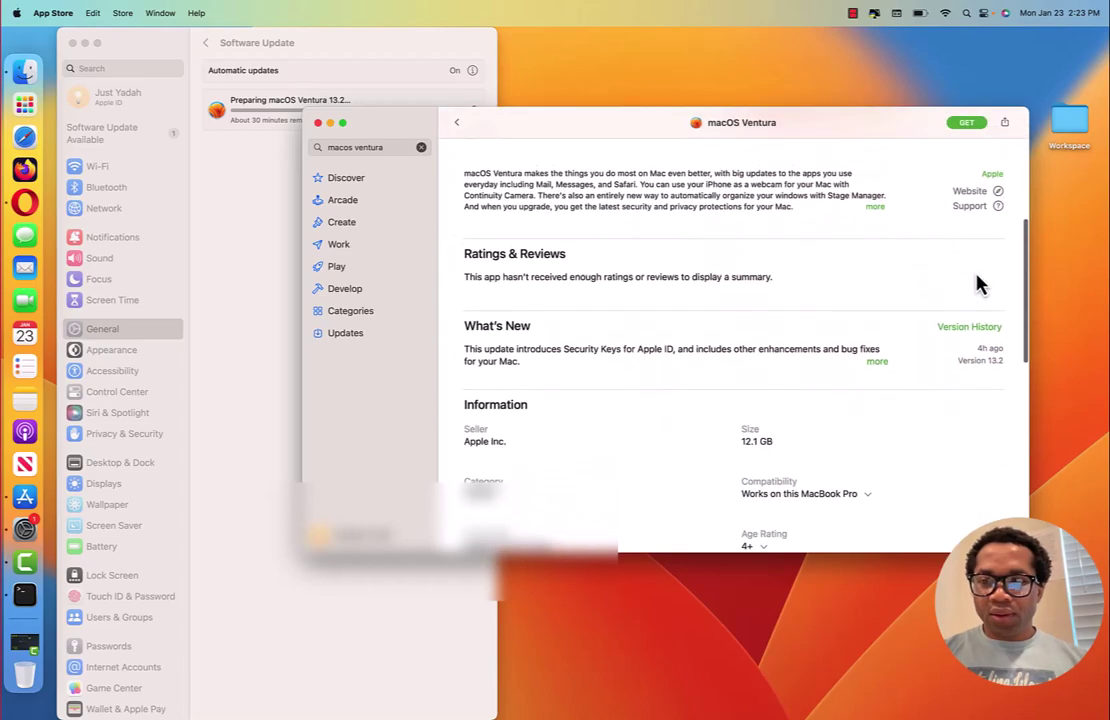
scroll(985, 305, "down", 1)
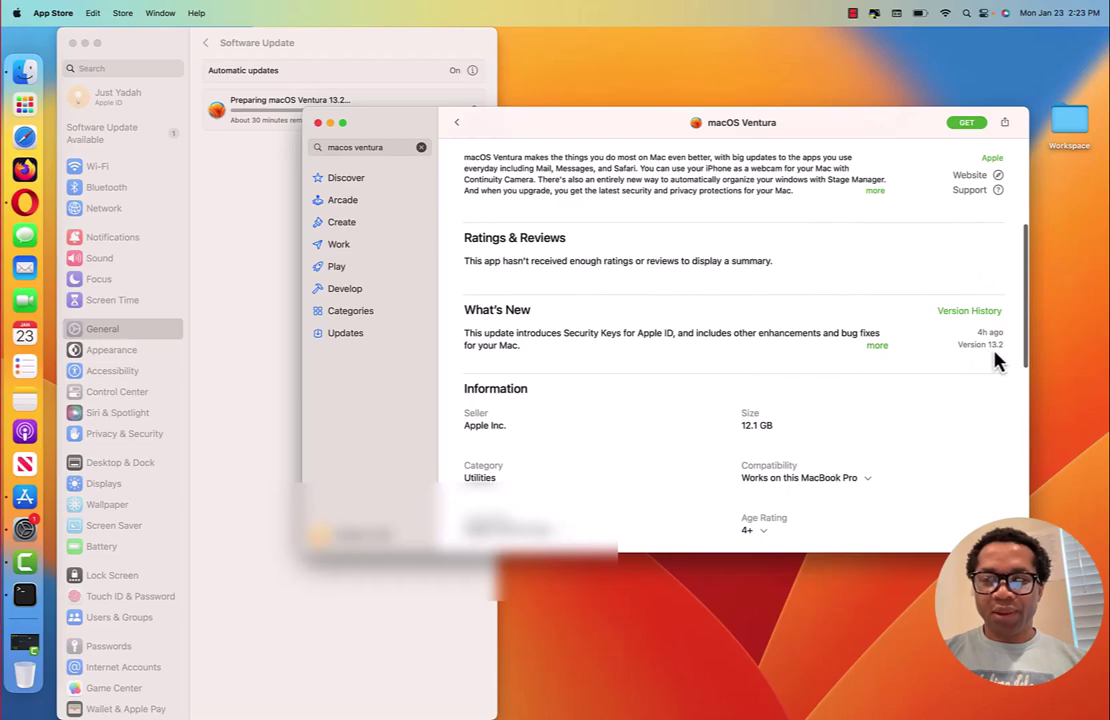
left_click(879, 348)
scroll(695, 405, "down", 2)
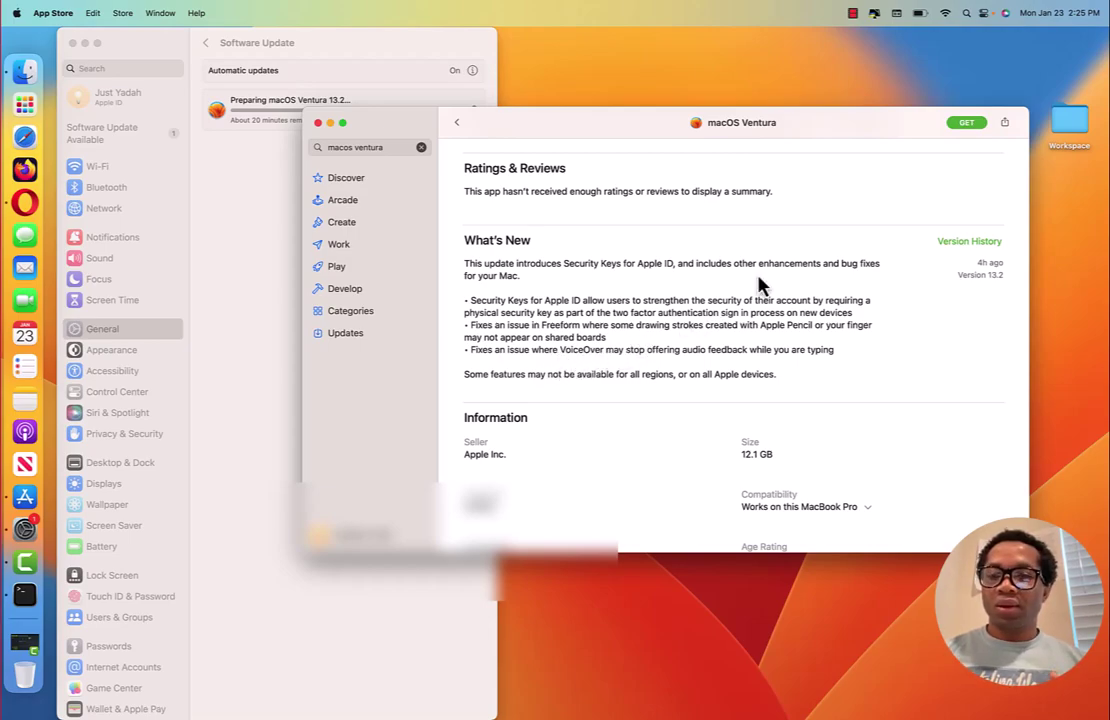
left_click(318, 122)
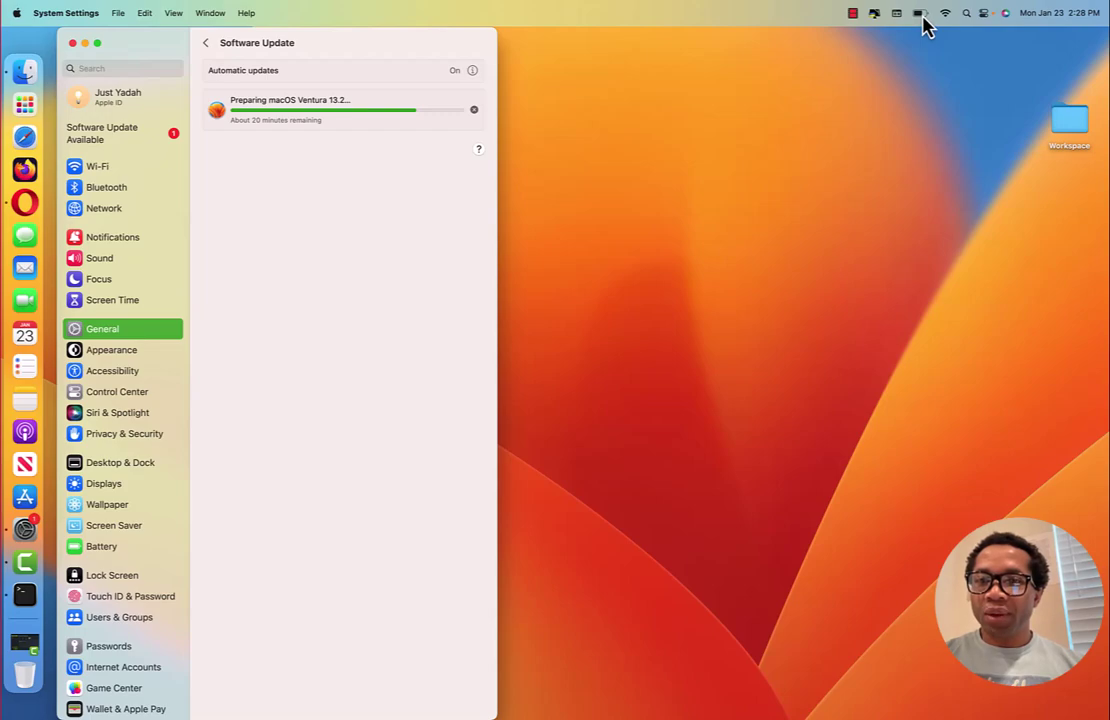
Check the Mac's battery level and power source from the battery status
left_click(924, 27)
left_click(931, 26)
left_click(931, 23)
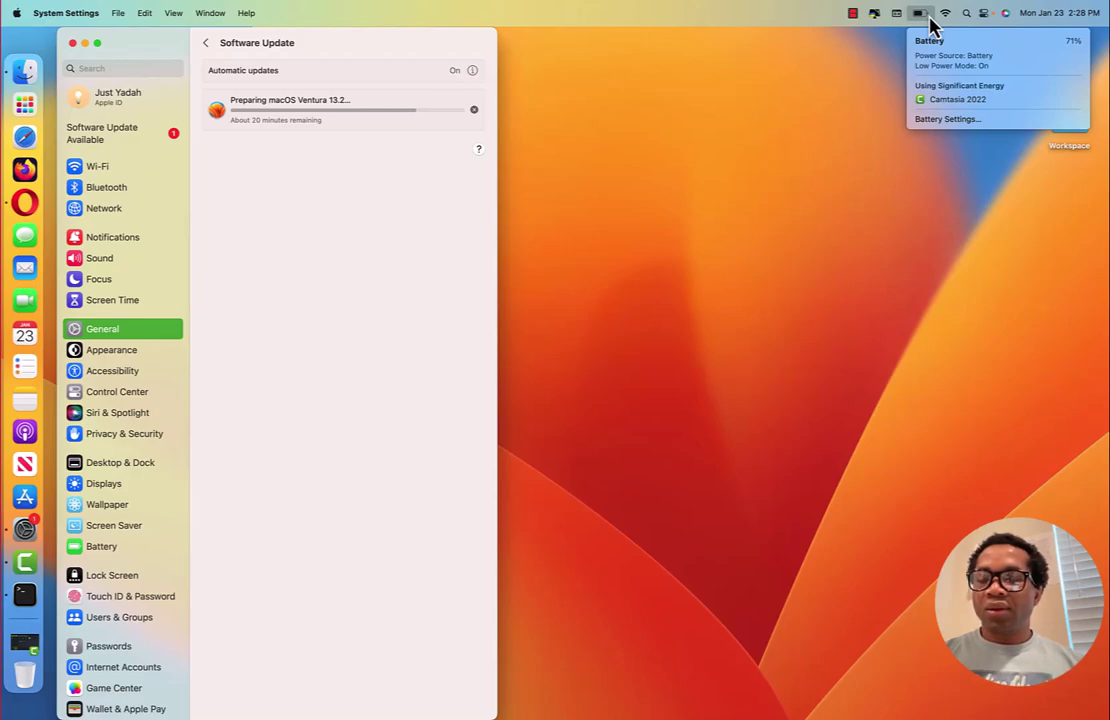
Close the battery status details and stop the Camtasia screen recording
left_click(930, 25)
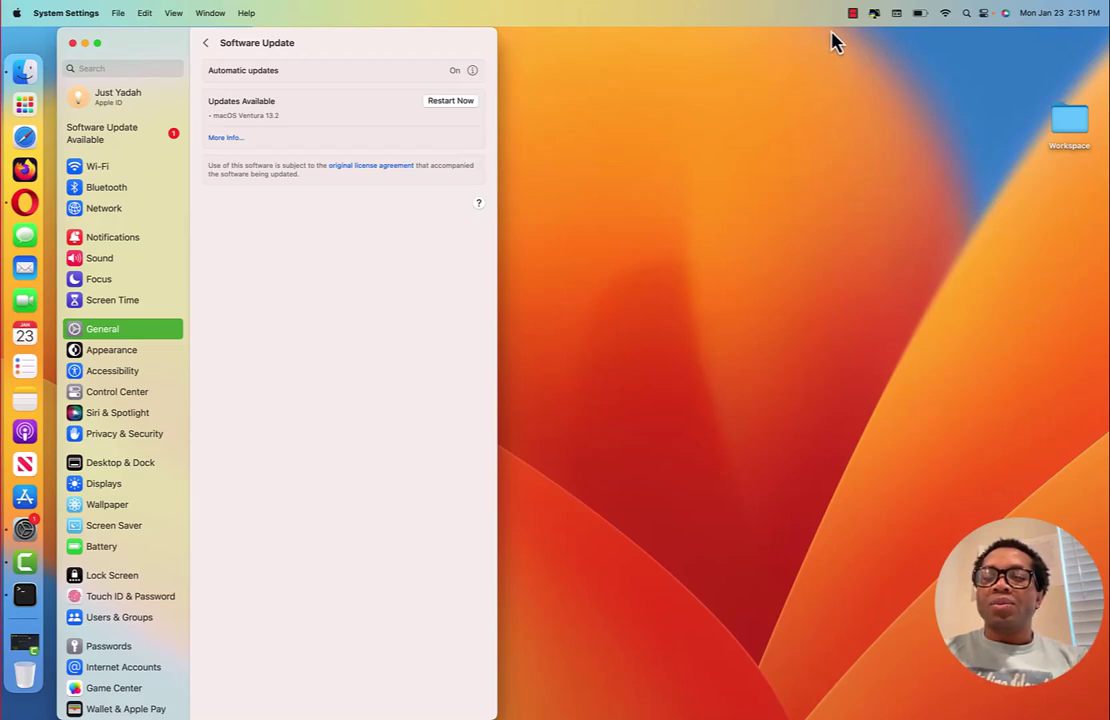
left_click(854, 14)
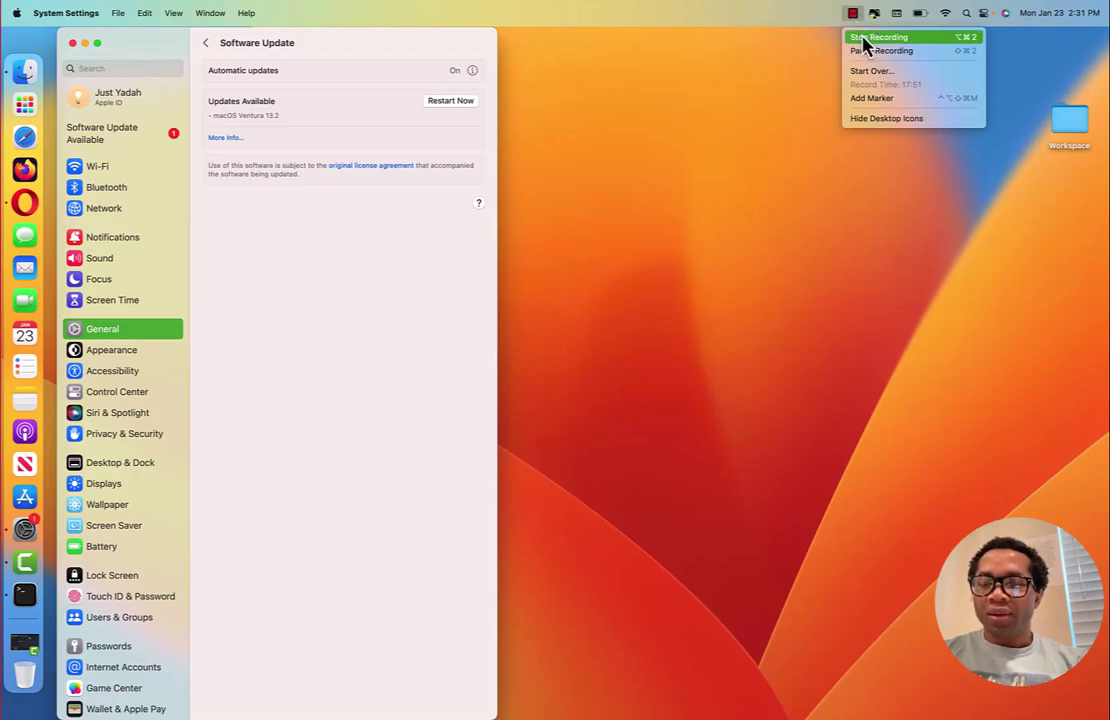
left_click(864, 38)
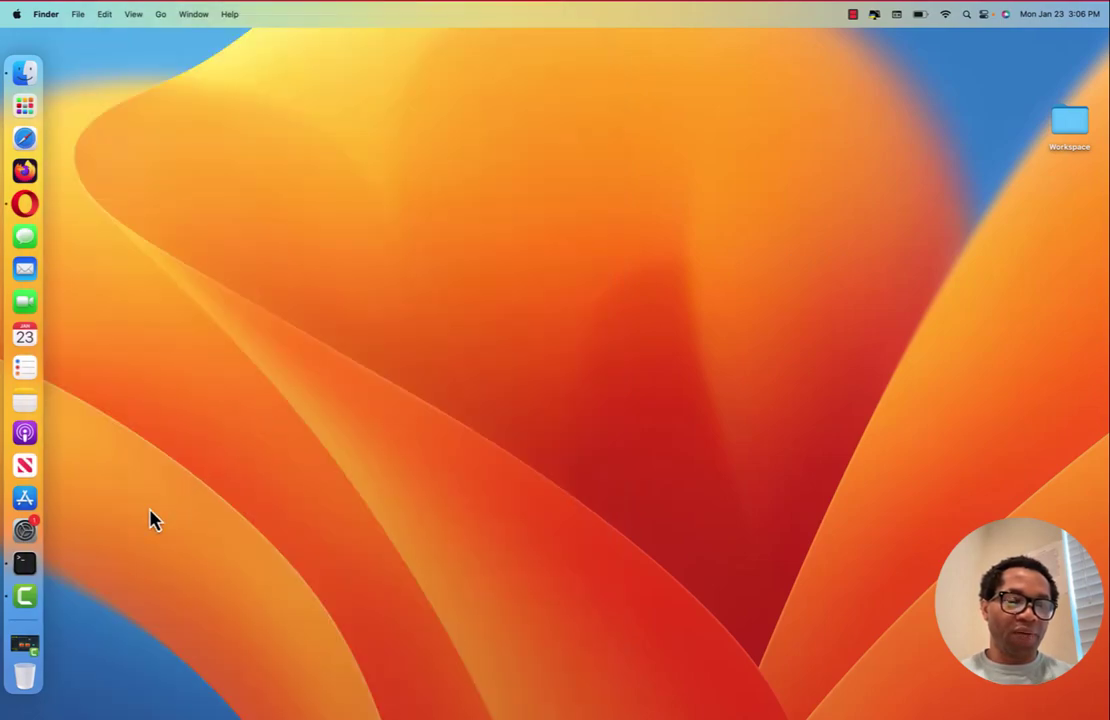
Check the installed macOS version and update status under Software Update in the General settings
left_click(27, 533)
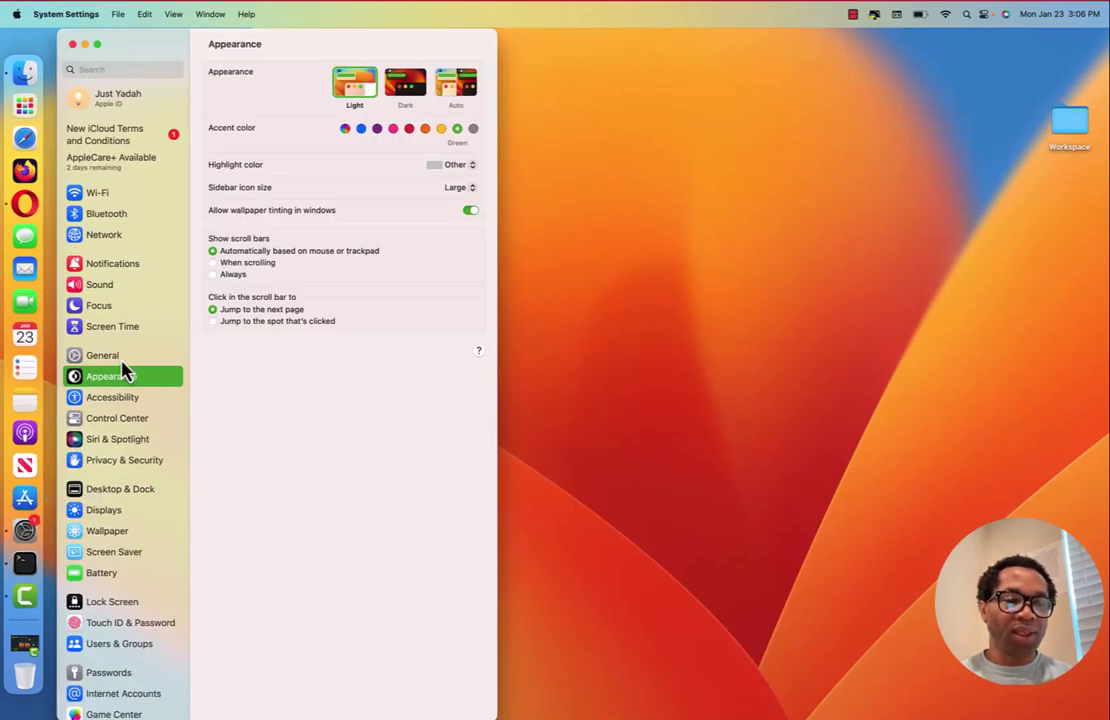
left_click(122, 362)
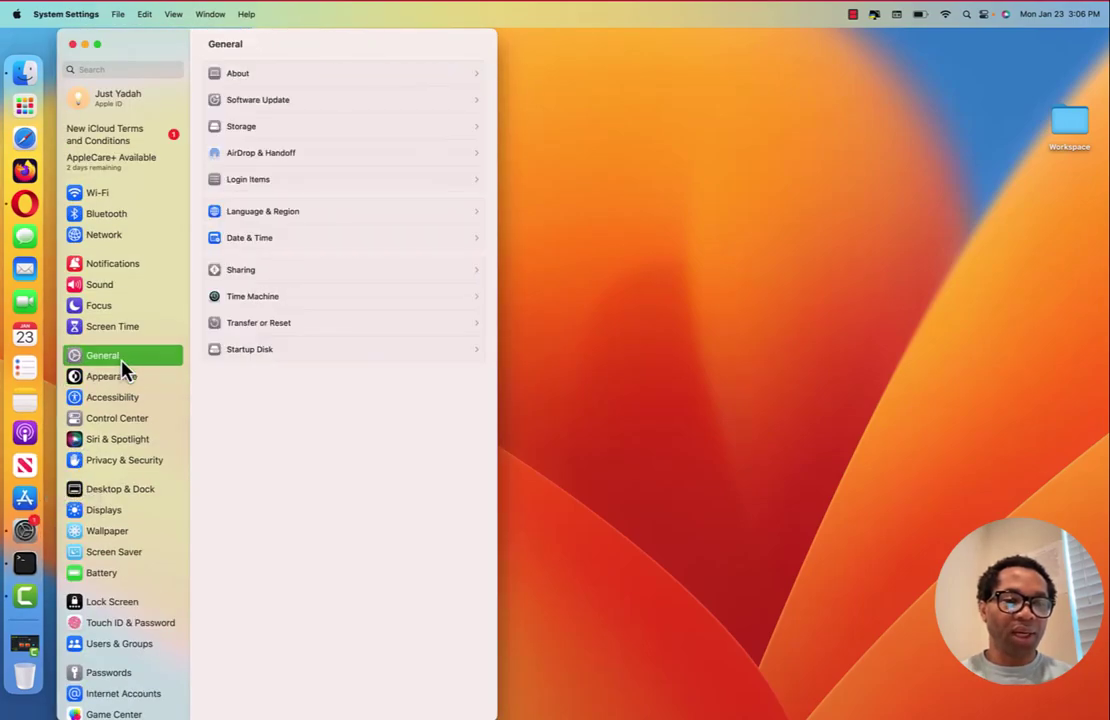
left_click(293, 109)
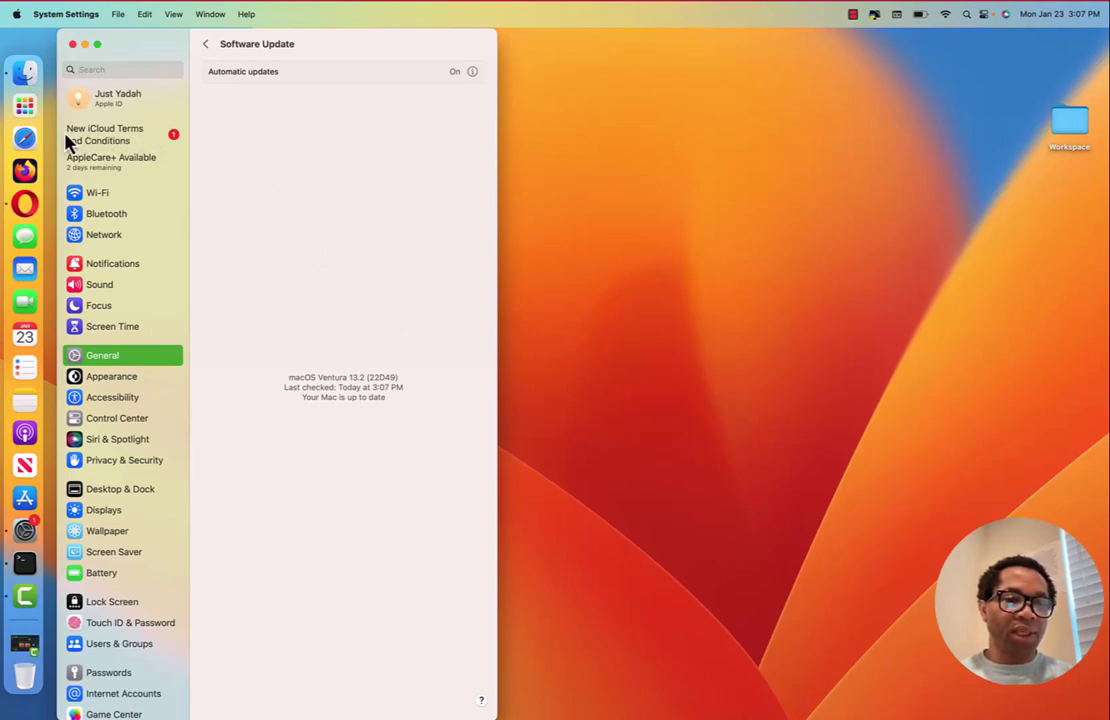
Bring up the new iCloud Terms and Conditions and read through the agreement, stopping at the Features and Services section
left_click(125, 151)
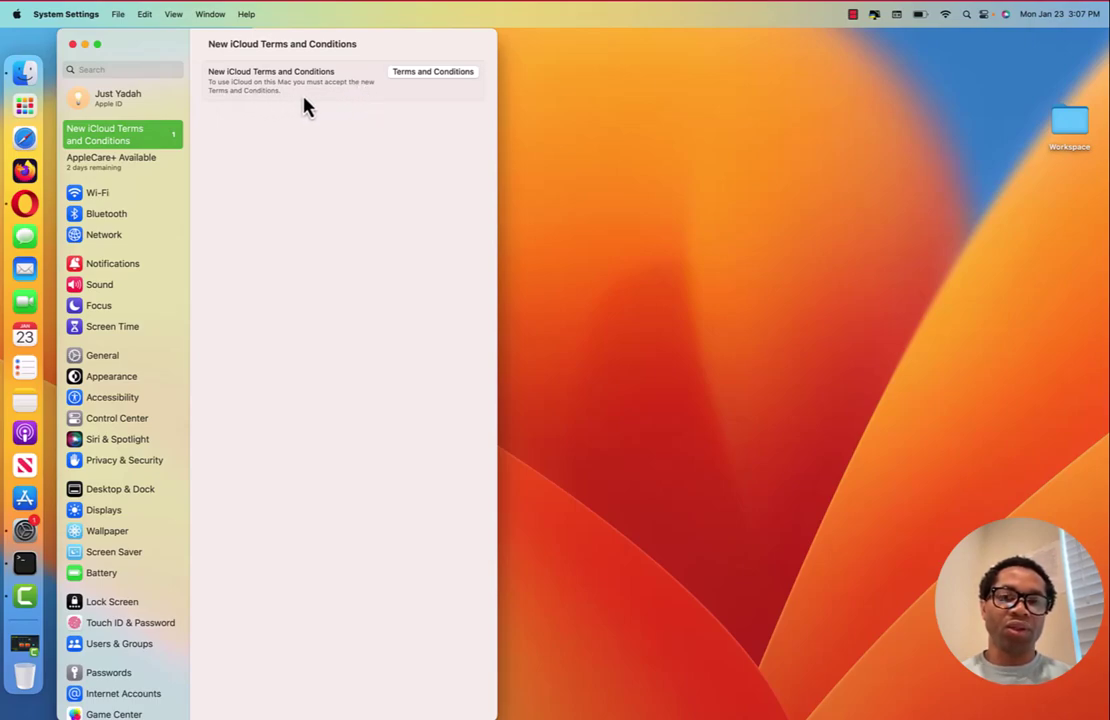
left_click(418, 77)
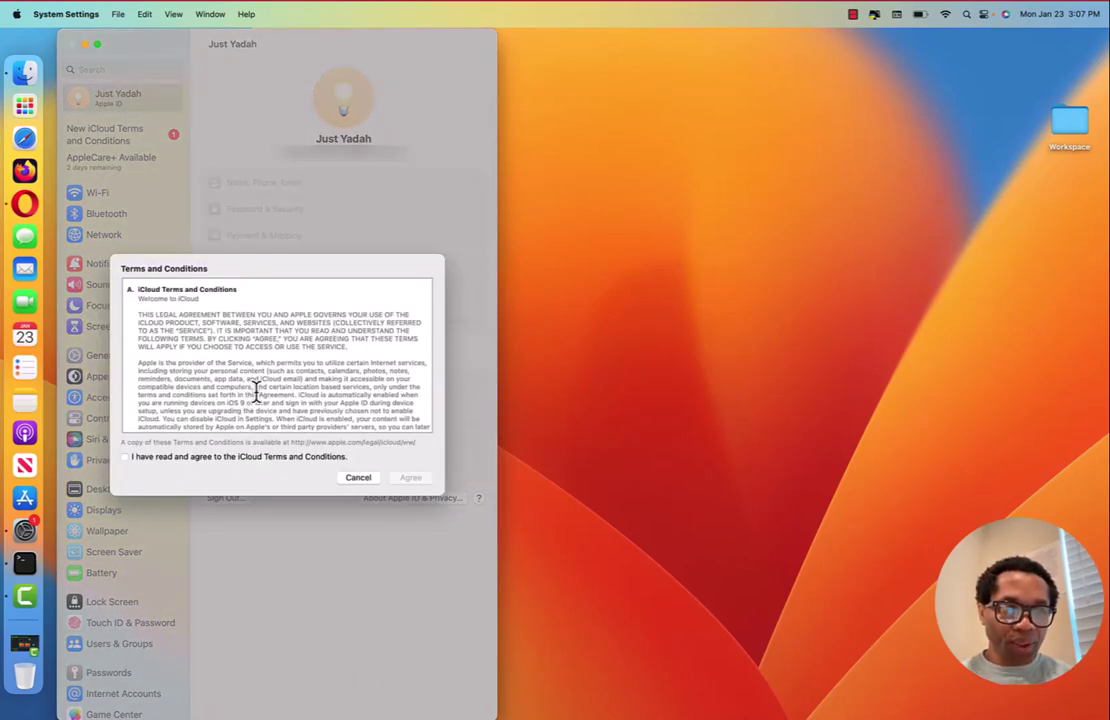
scroll(257, 390, "down", 7)
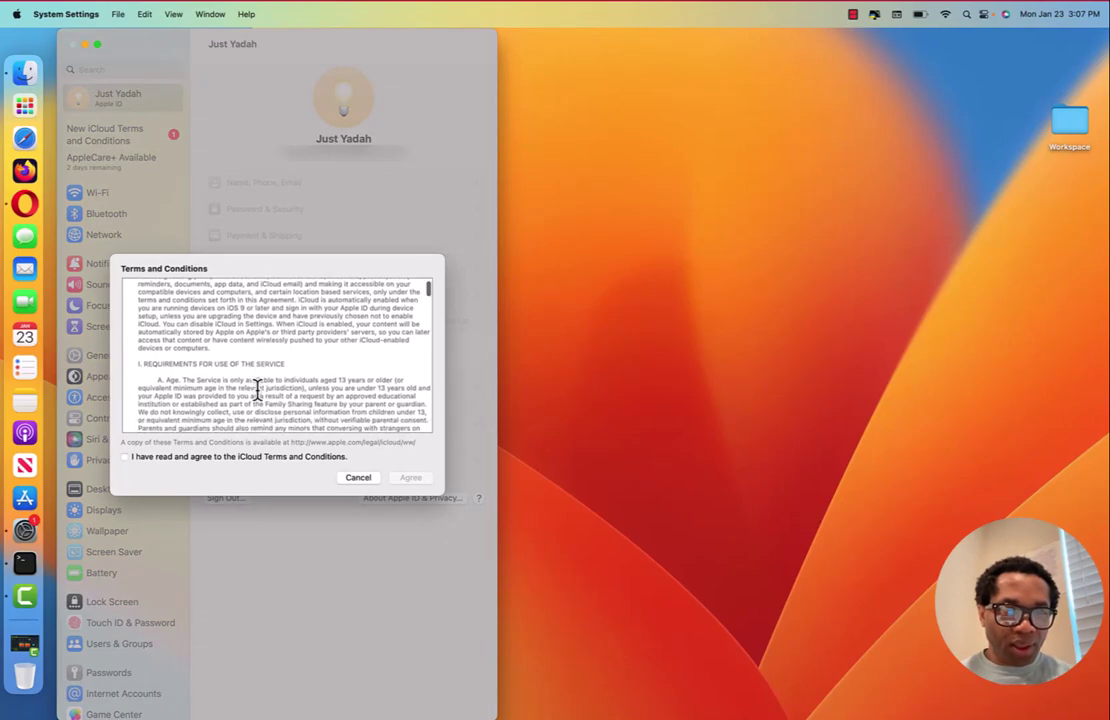
scroll(257, 390, "down", 10)
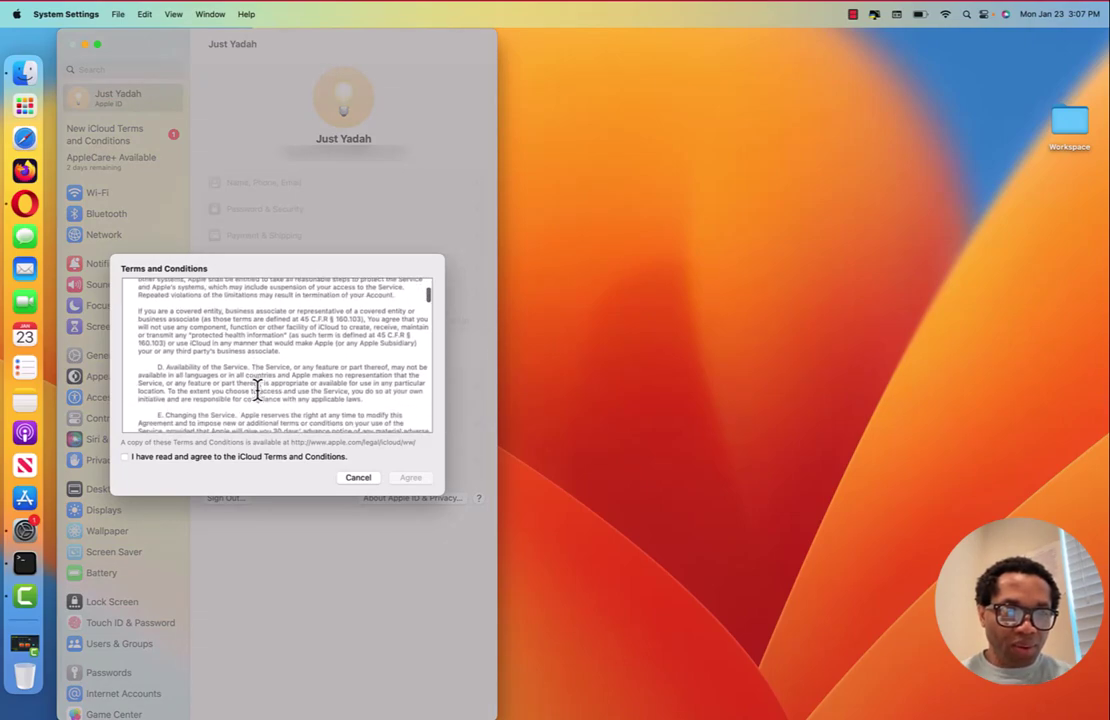
scroll(257, 390, "down", 10)
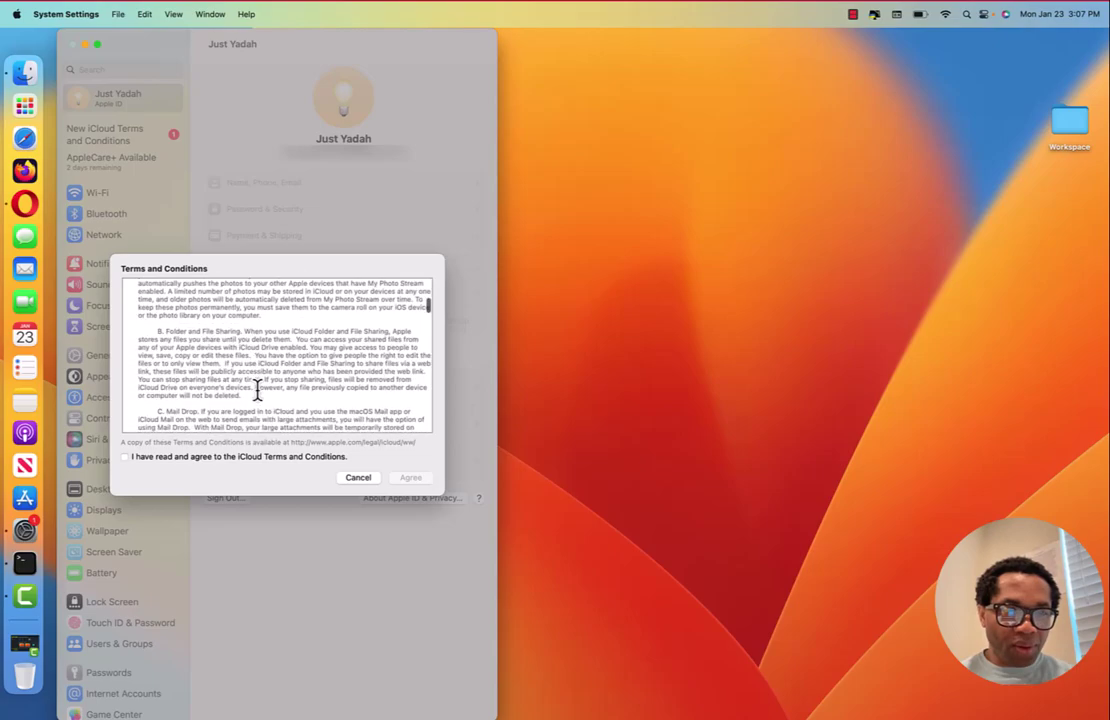
scroll(257, 390, "down", 10)
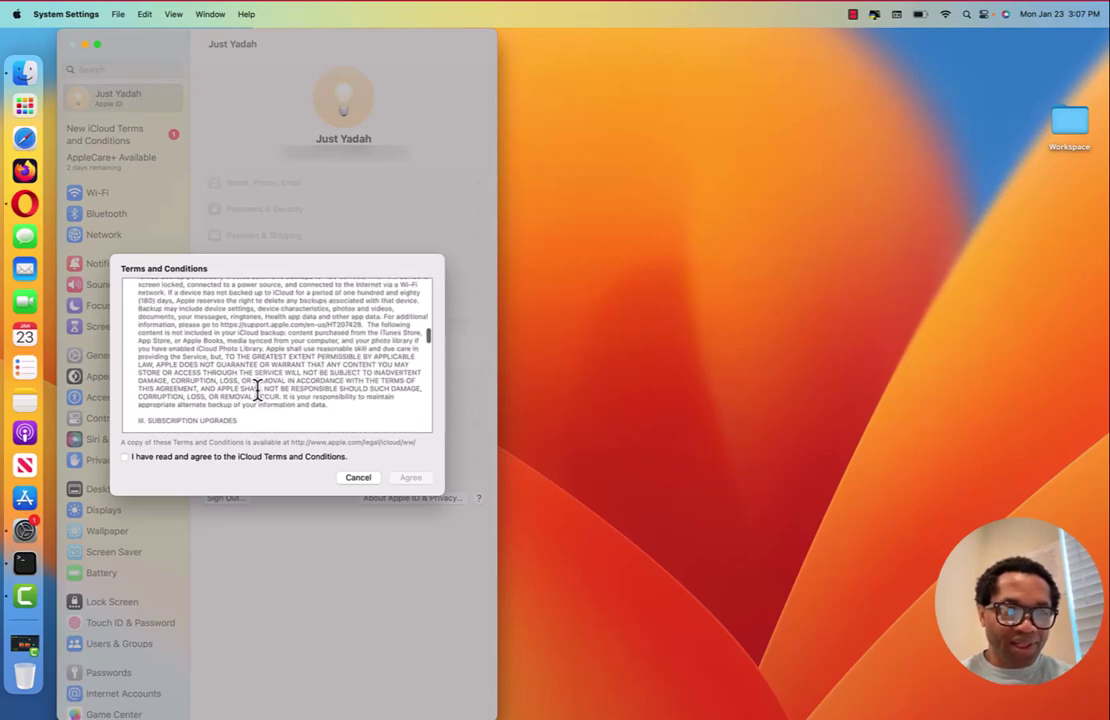
scroll(257, 390, "down", 10)
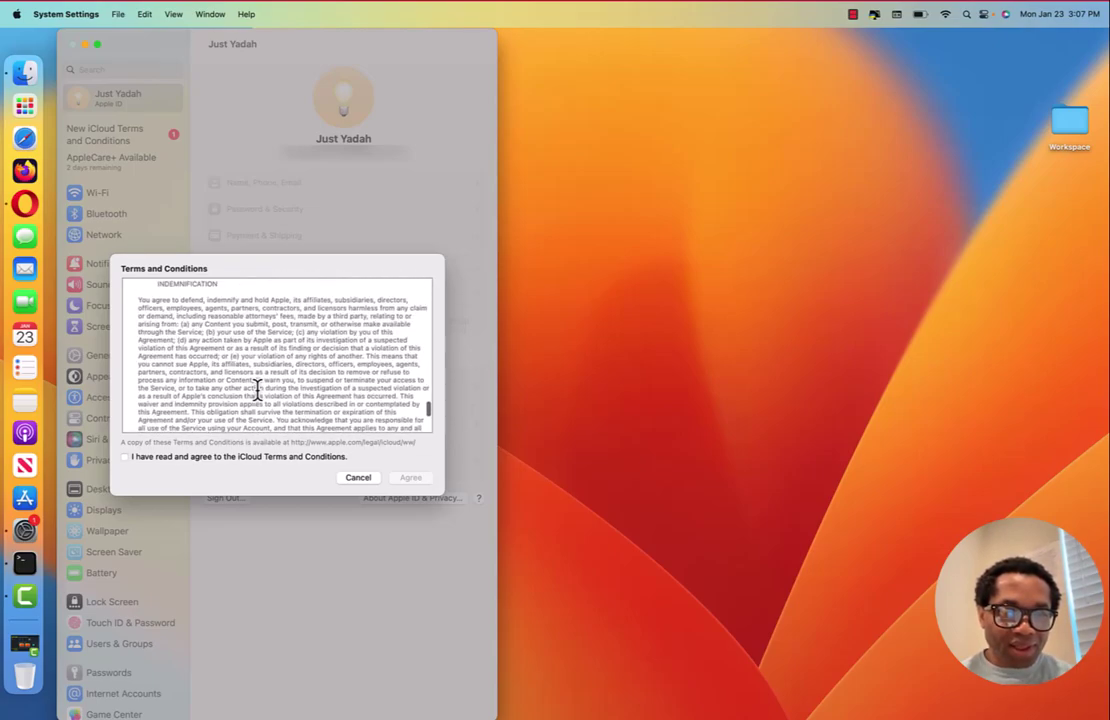
scroll(257, 390, "up", 20)
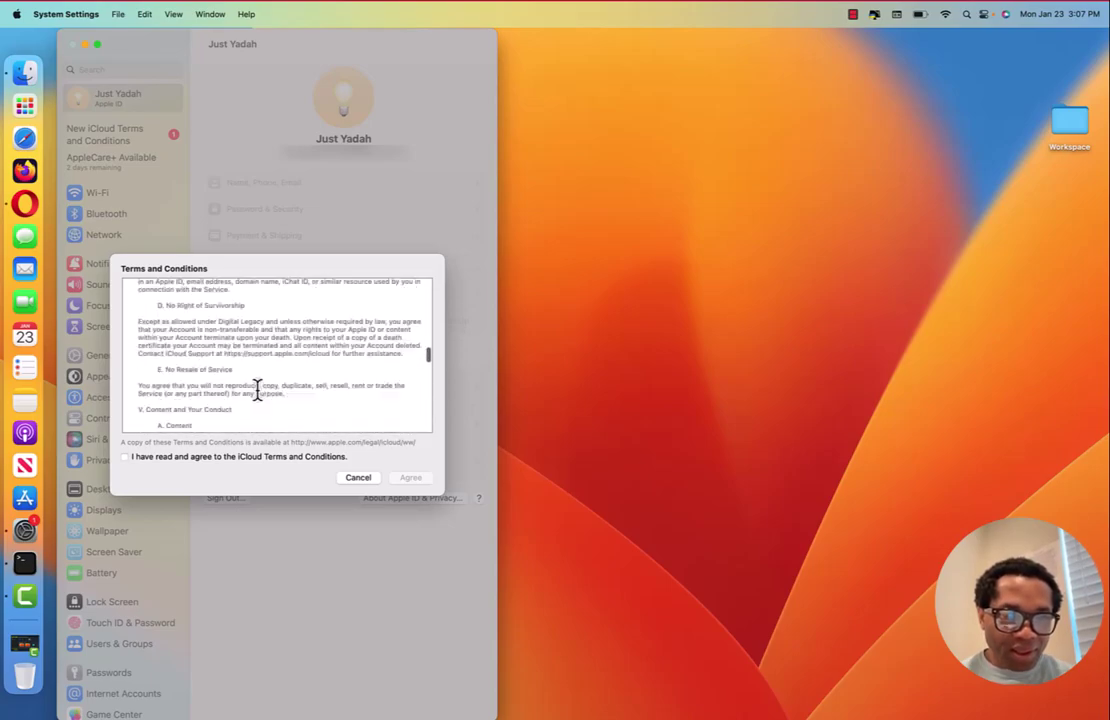
scroll(257, 390, "up", 2)
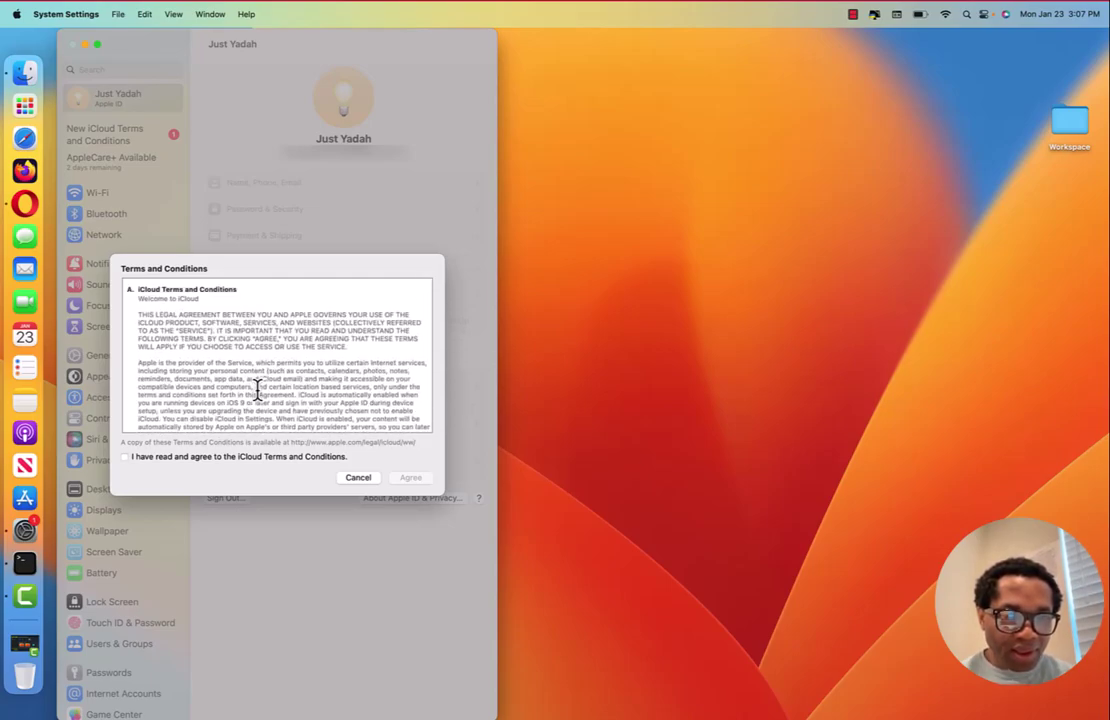
scroll(257, 390, "down", 15)
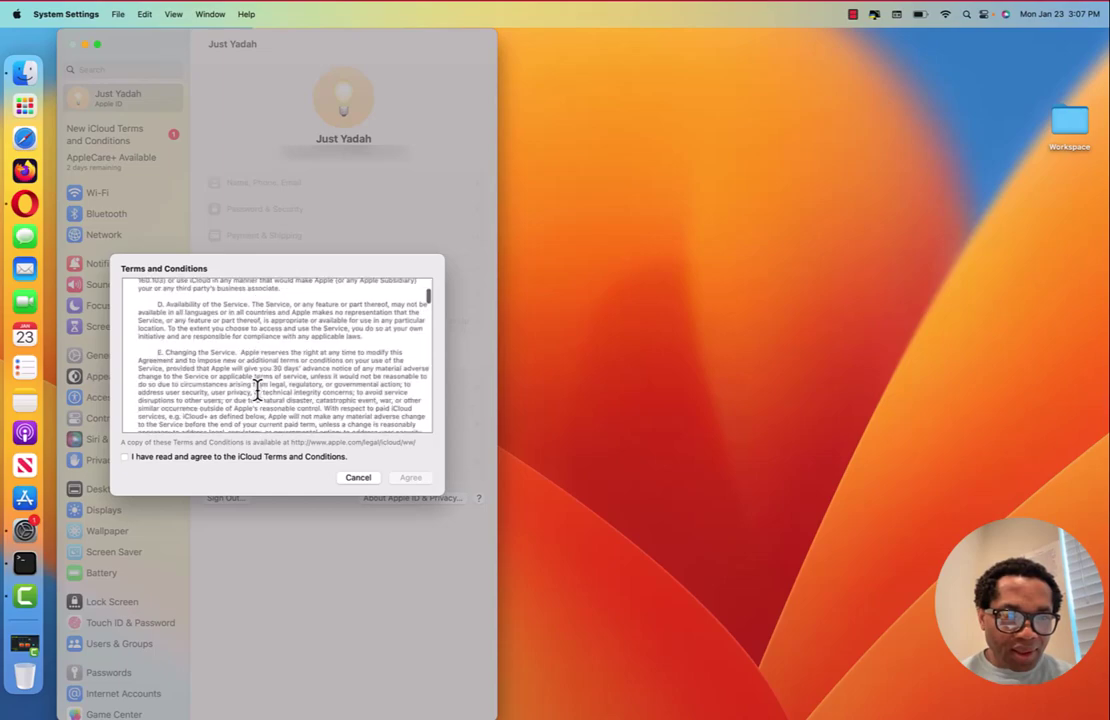
scroll(257, 390, "down", 1)
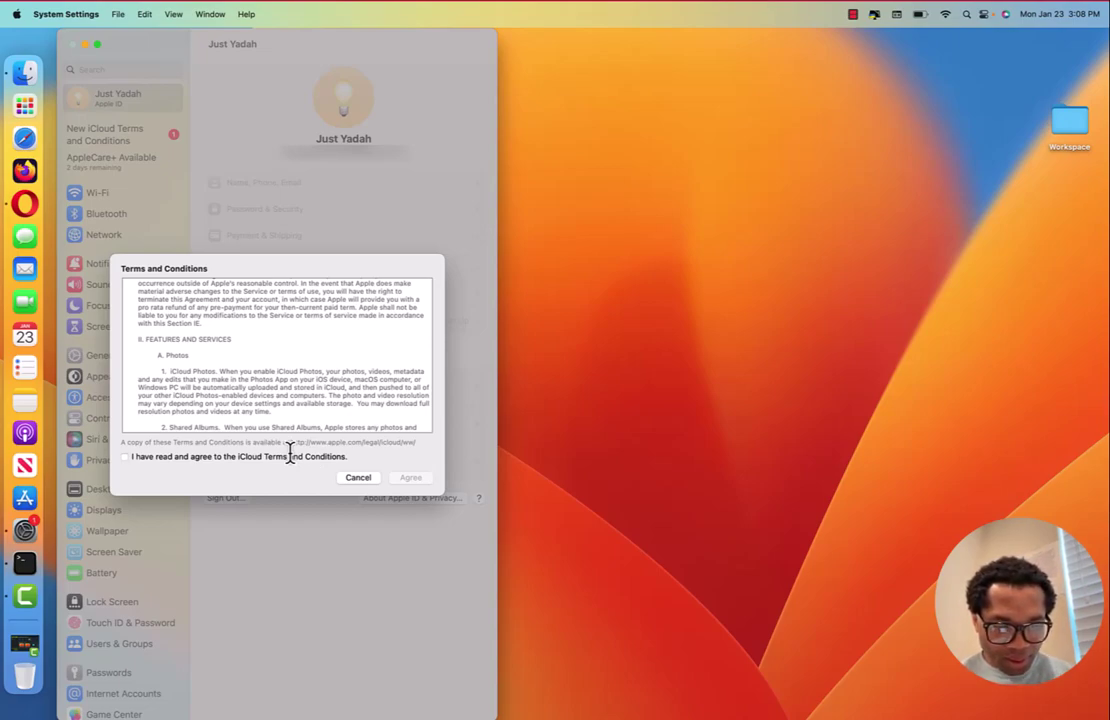
Set up a screen recording of a selected portion, framed tightly around the line giving the web address of the terms
key("super+shift+5")
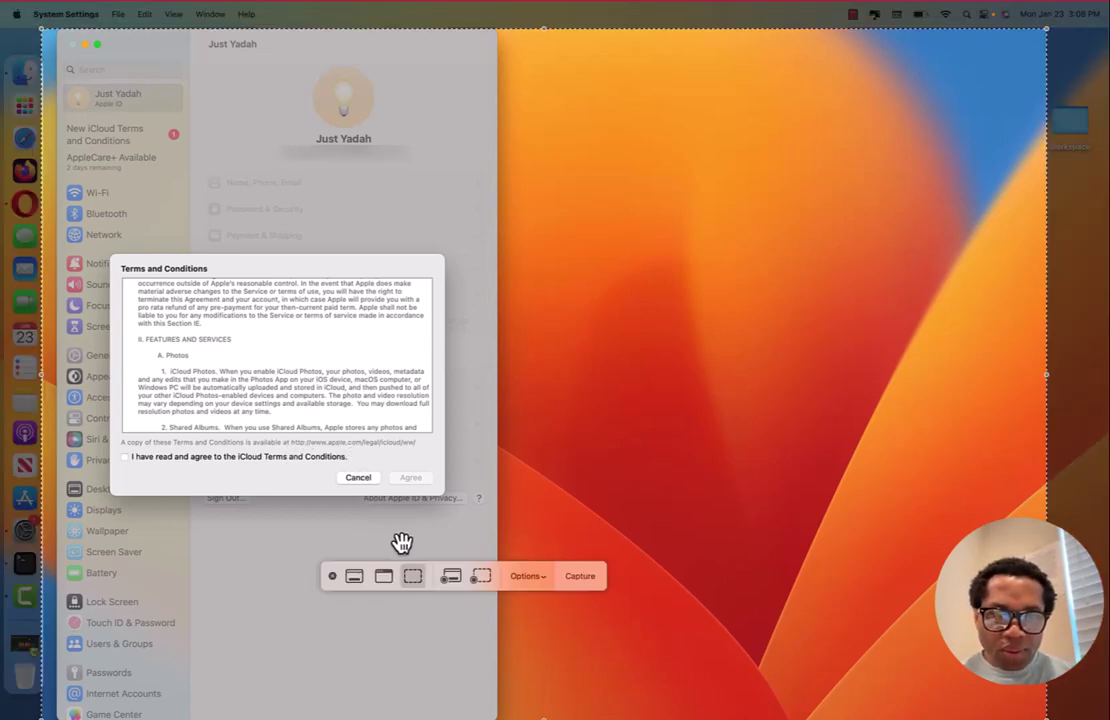
left_click(482, 577)
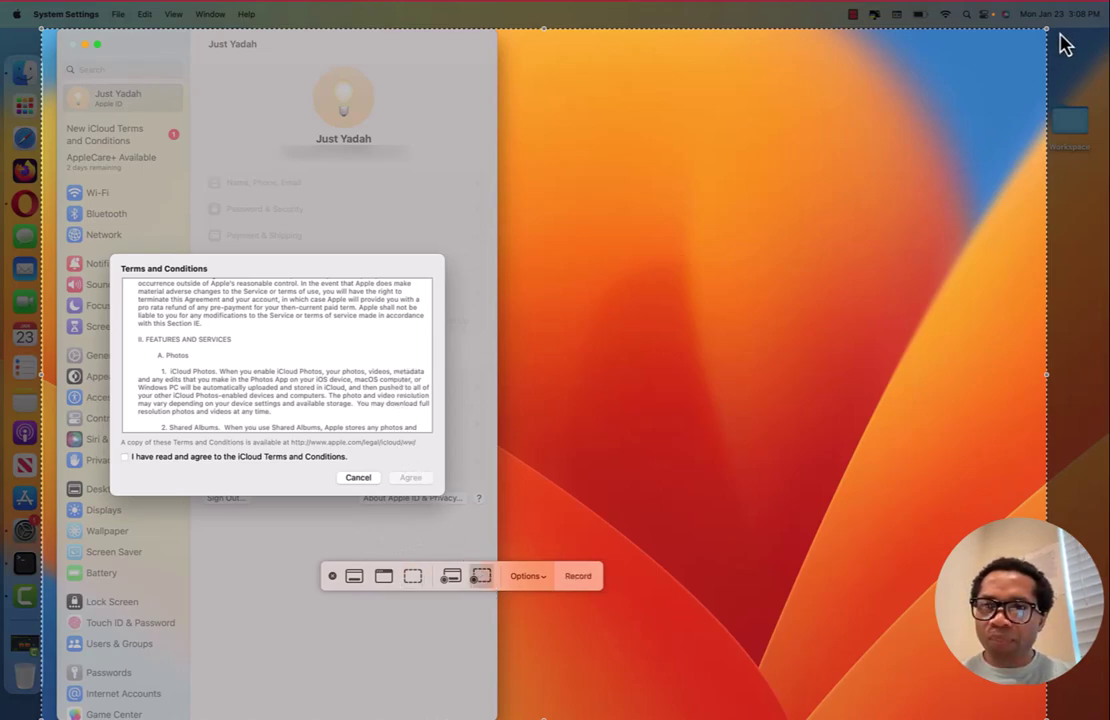
left_click_drag(1046, 28, 585, 434)
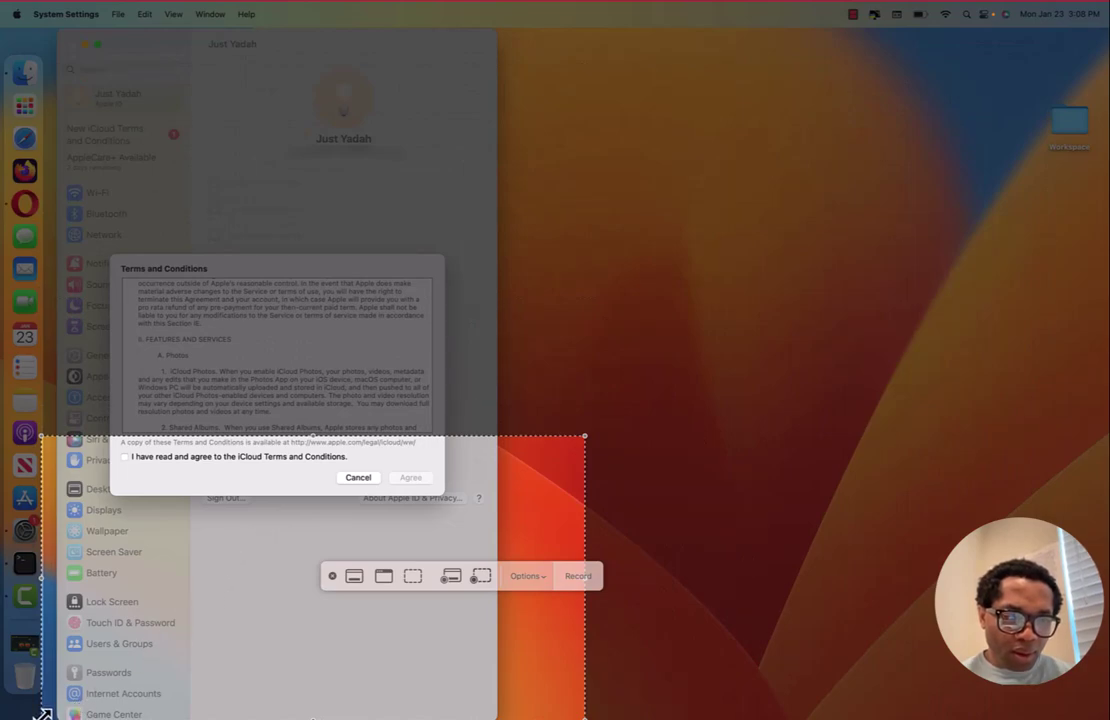
left_click_drag(41, 716, 170, 447)
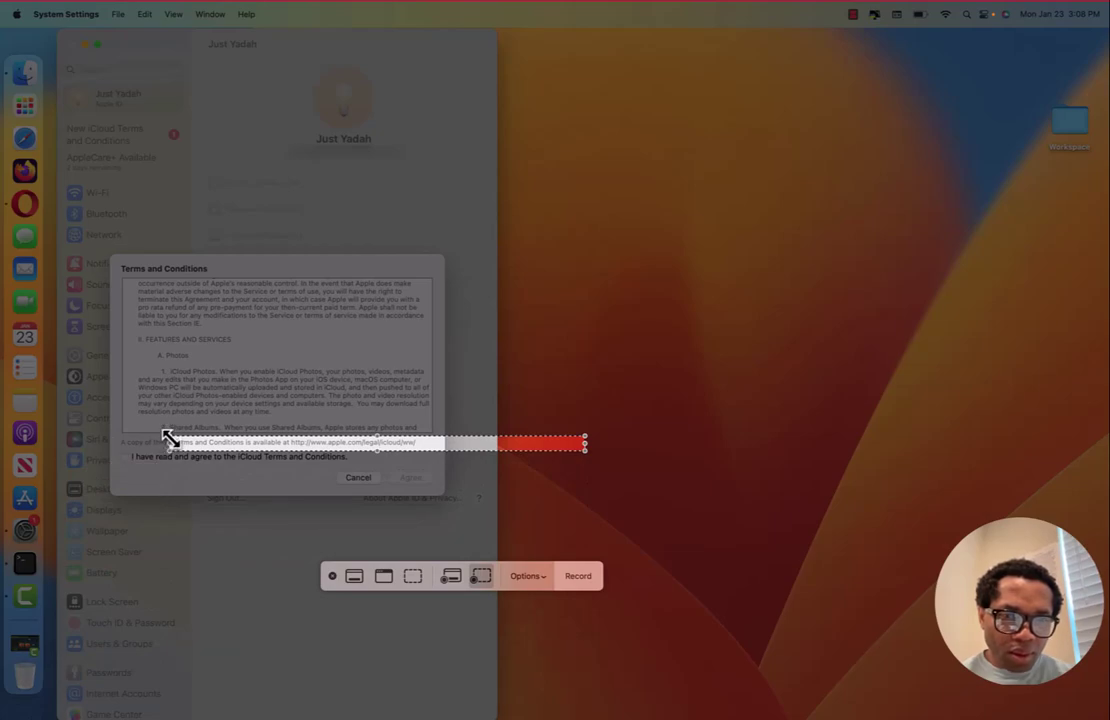
left_click_drag(170, 444, 114, 445)
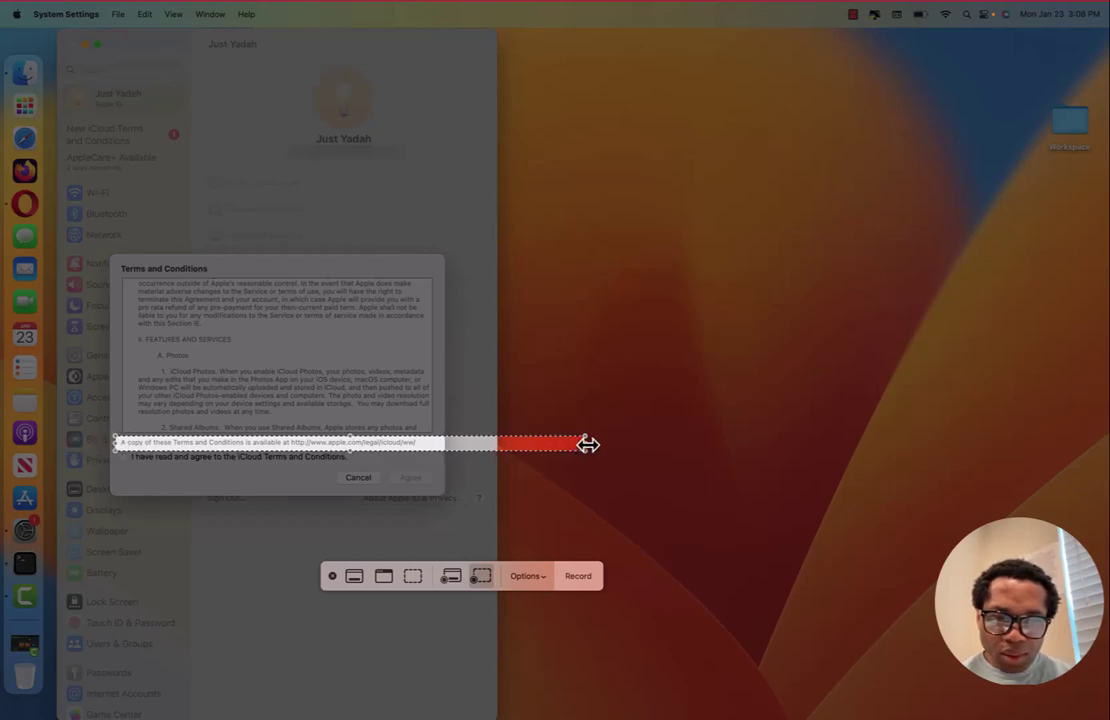
left_click_drag(587, 443, 428, 443)
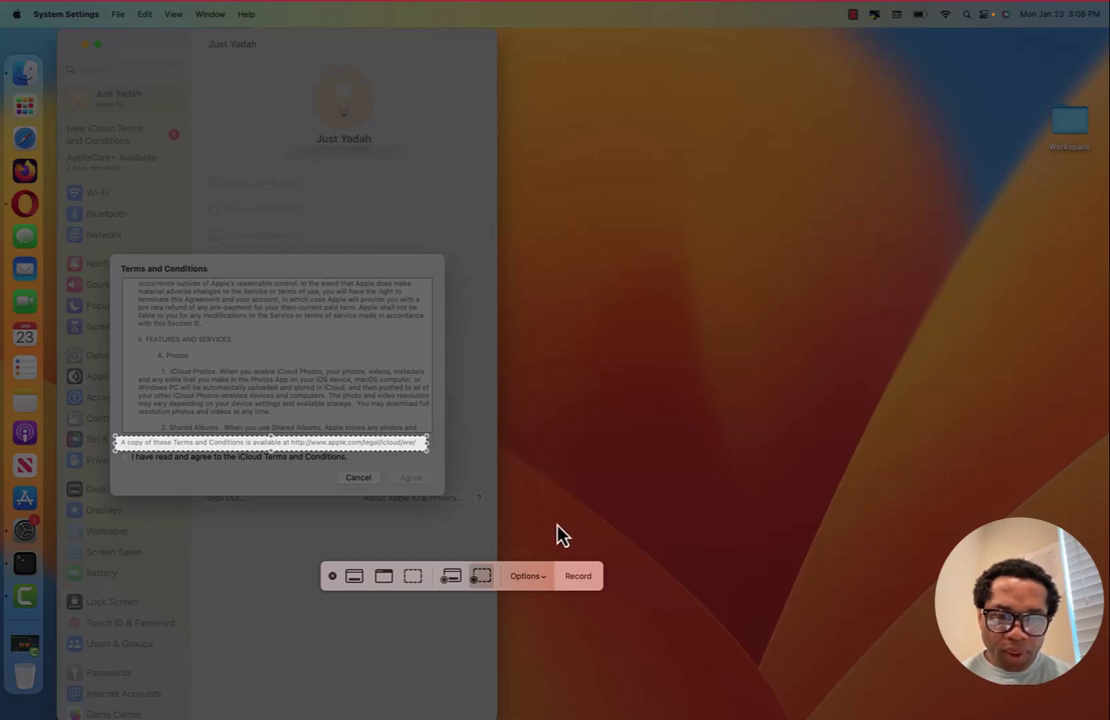
Review the recording's save location, timer and microphone options, and start recording the selected portion
left_click(528, 582)
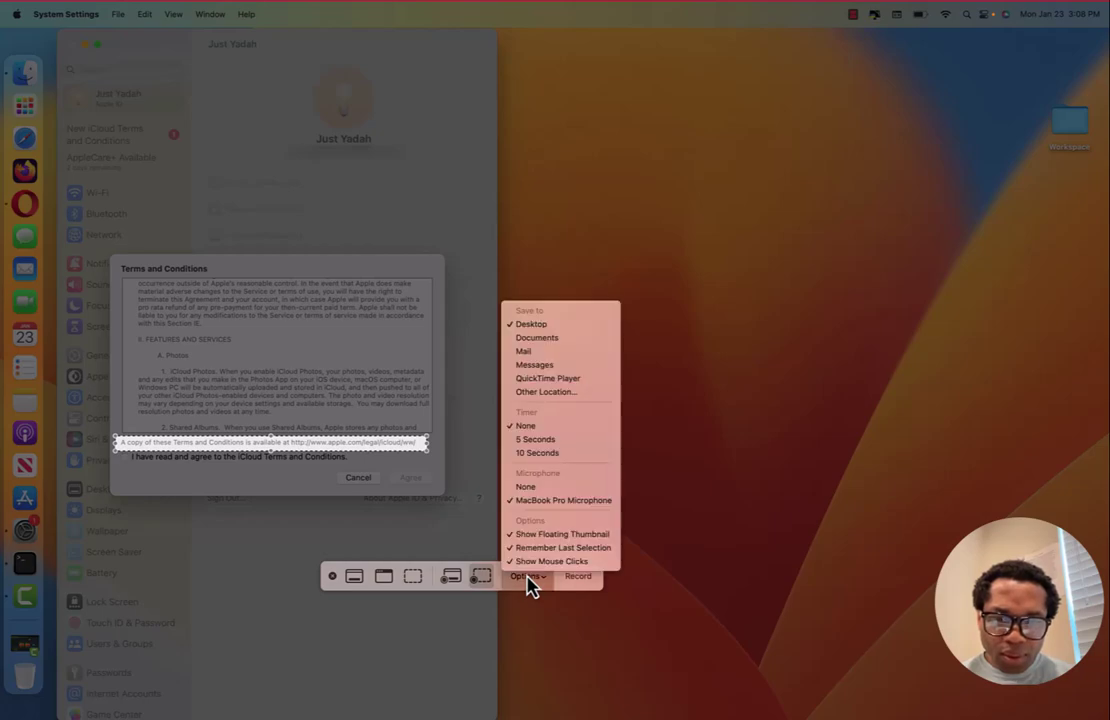
left_click(518, 583)
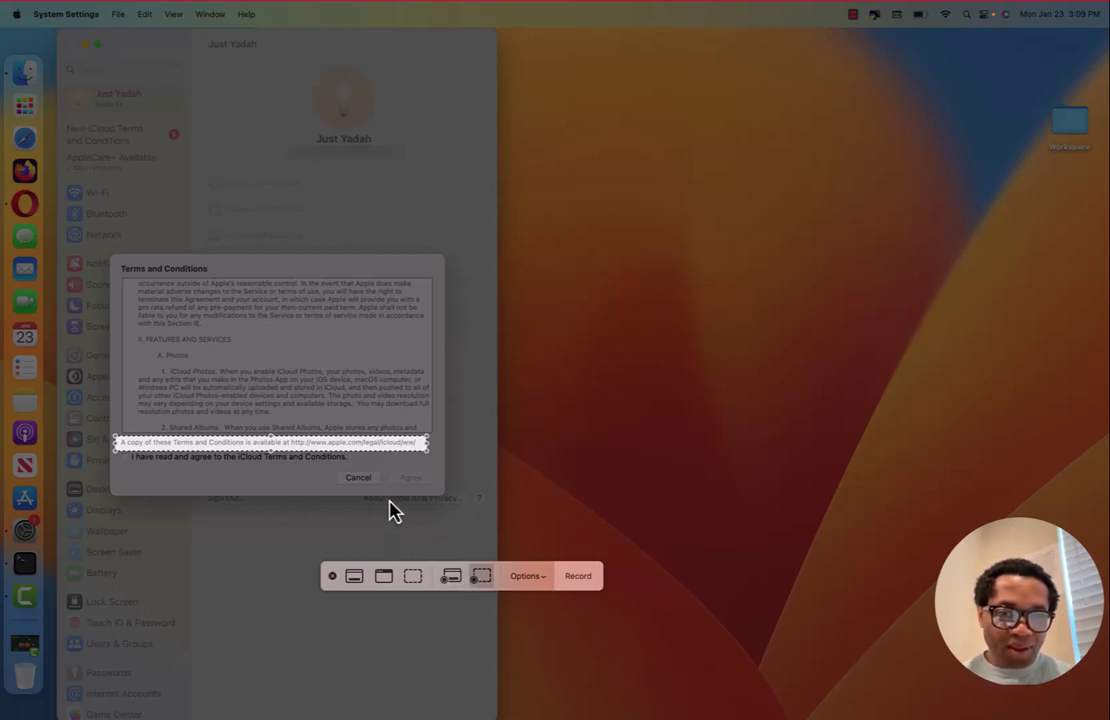
key("Return")
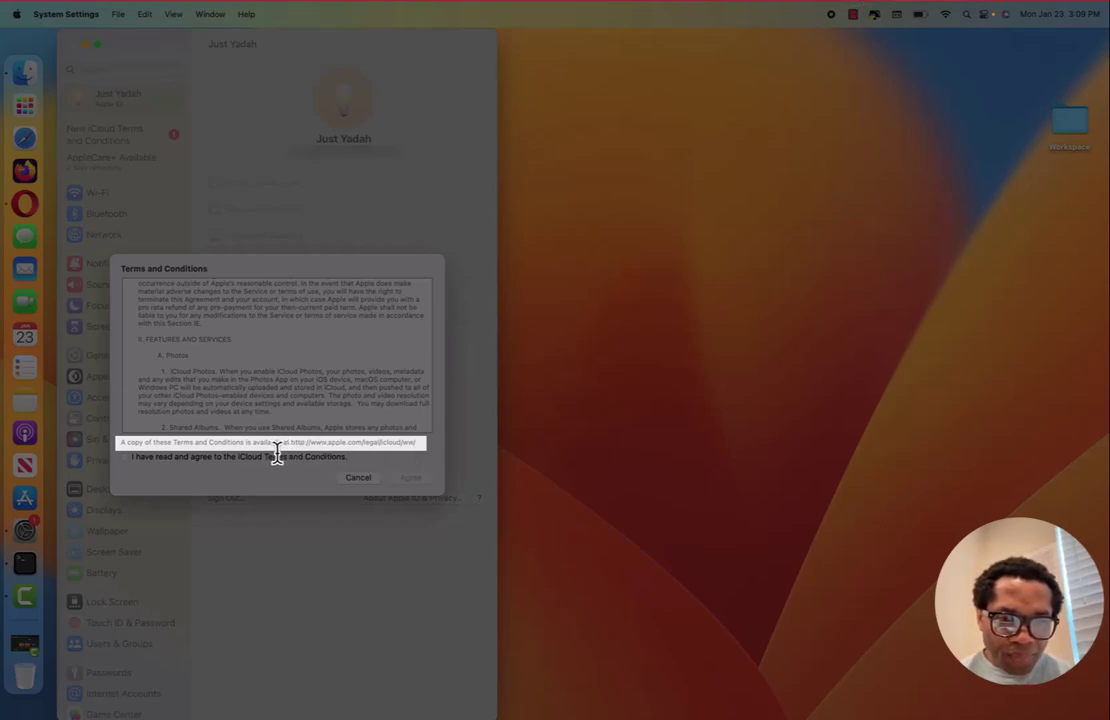
left_click_drag(290, 452, 420, 455)
key("super+c")
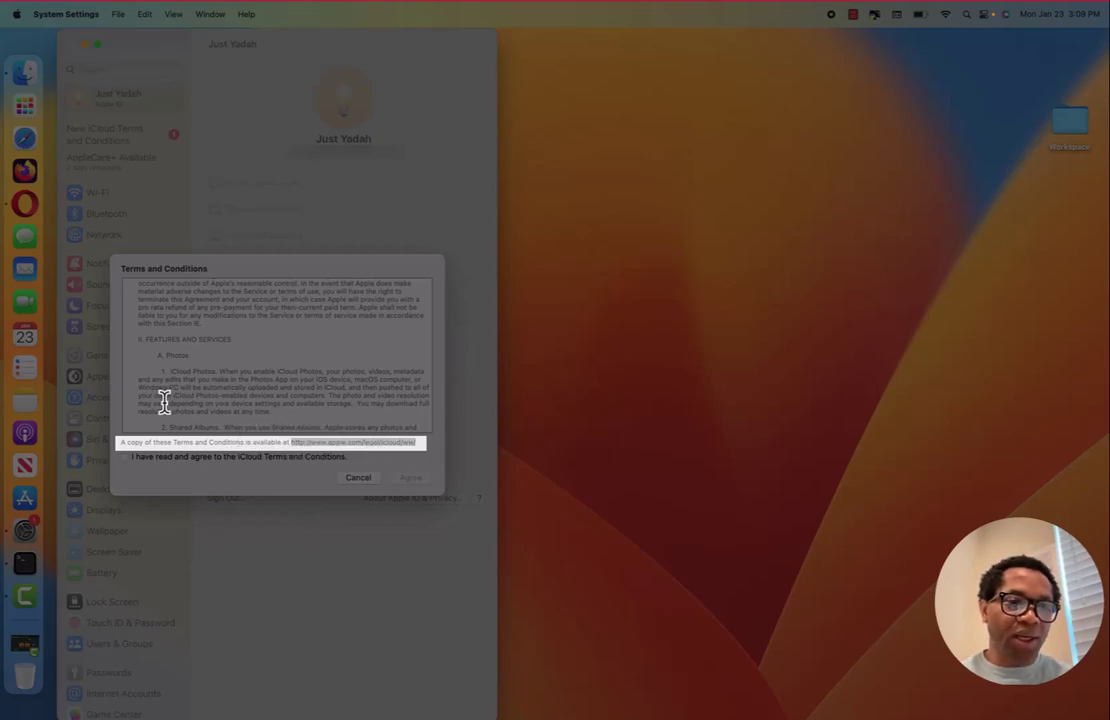
left_click(29, 408)
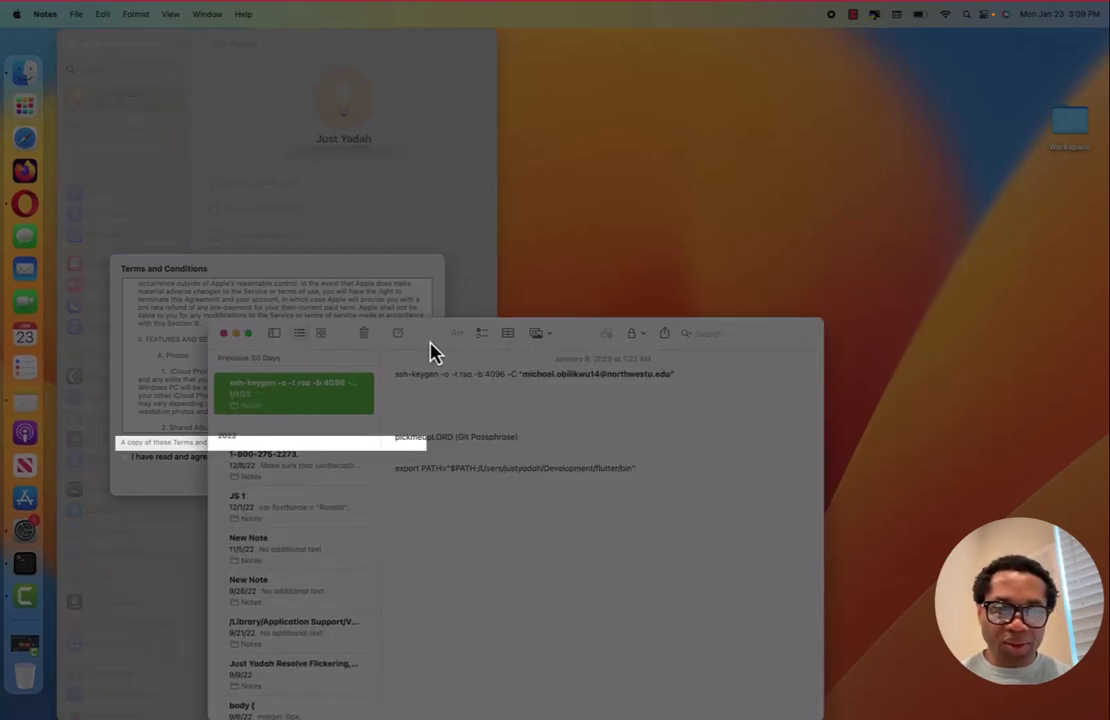
left_click(398, 336)
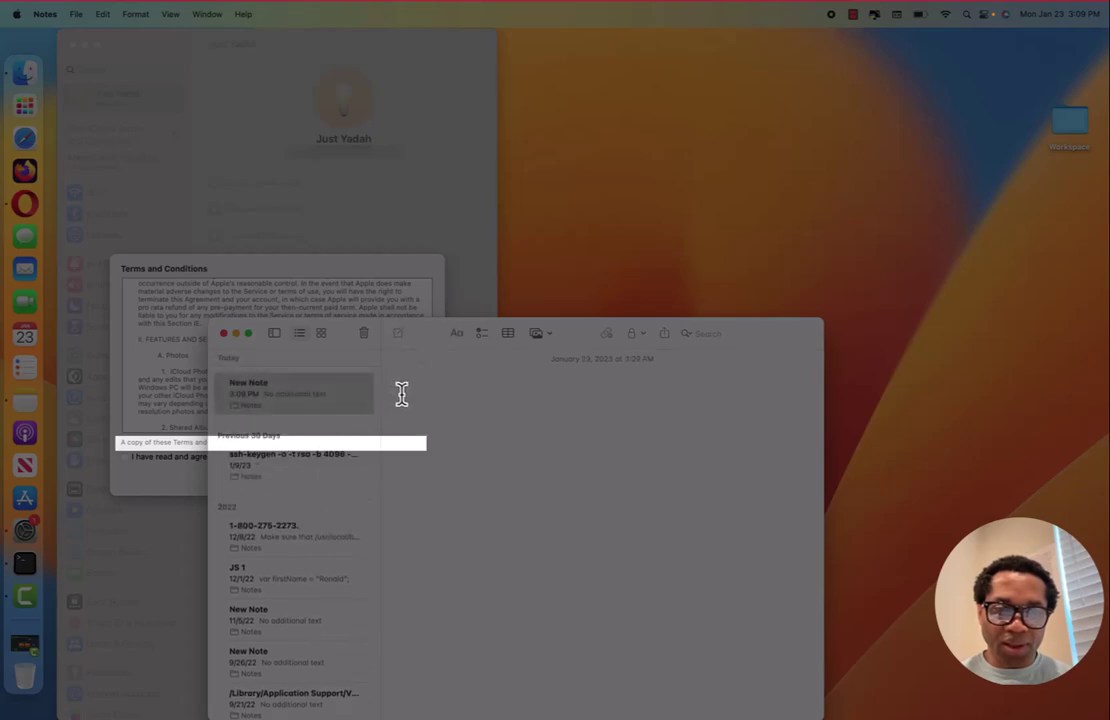
key("super+v")
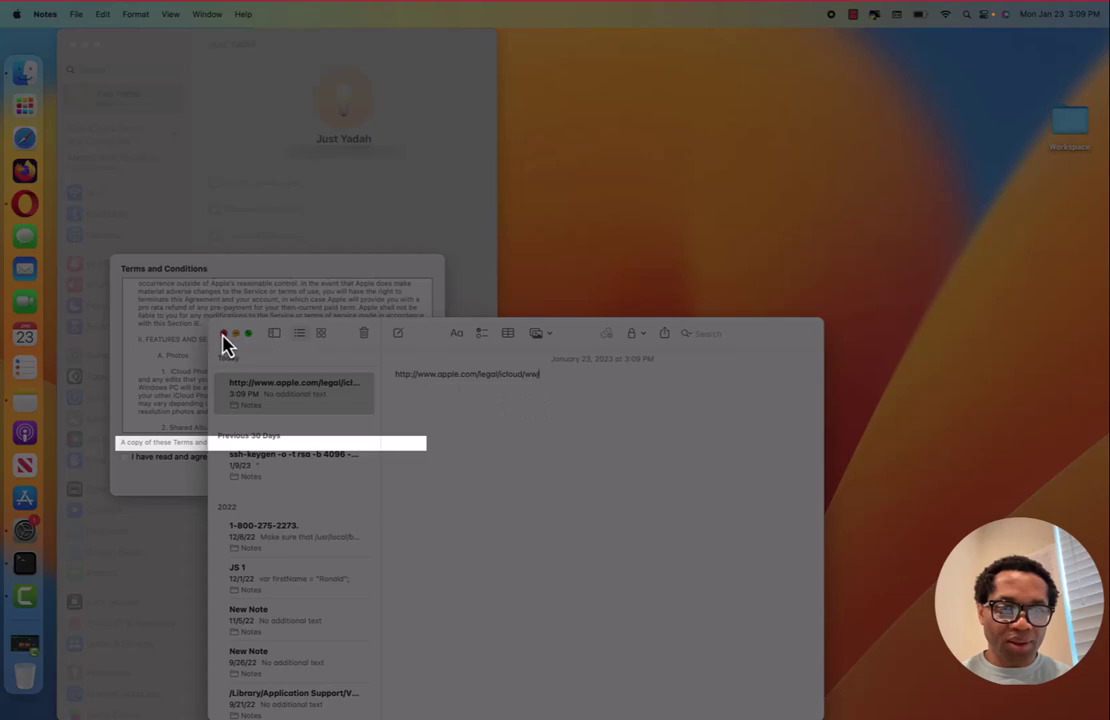
left_click(223, 334)
left_click(312, 361)
left_click(327, 413)
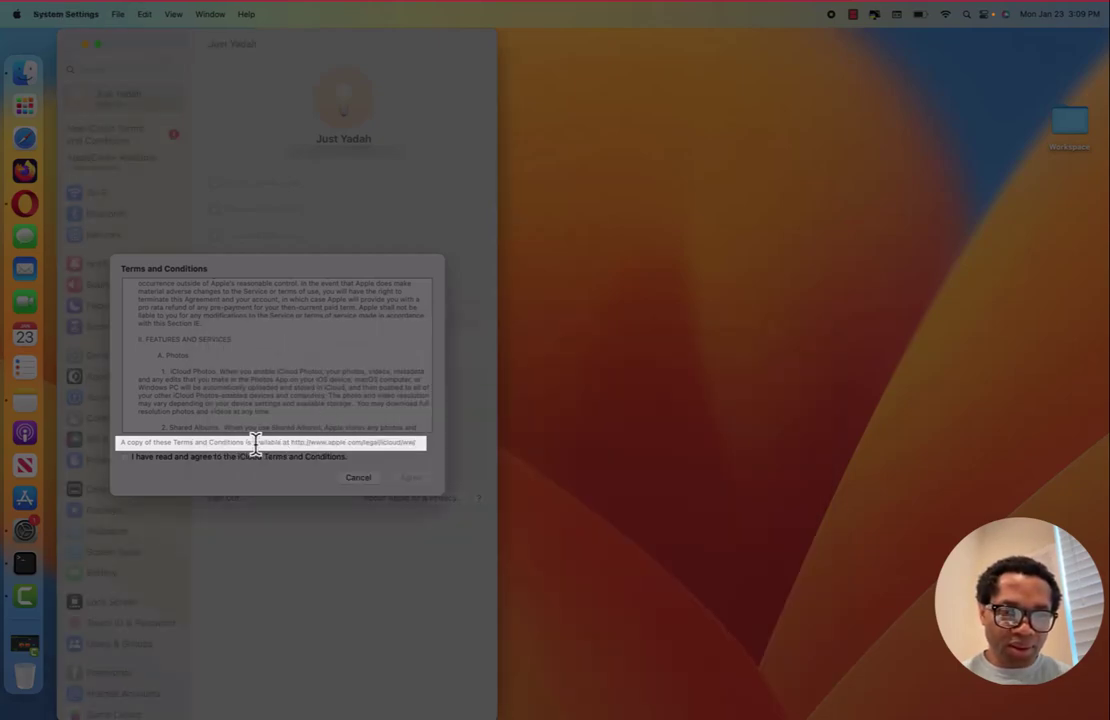
Confirm having read the iCloud Terms and Conditions, agree to them, and close System Settings
left_click(126, 459)
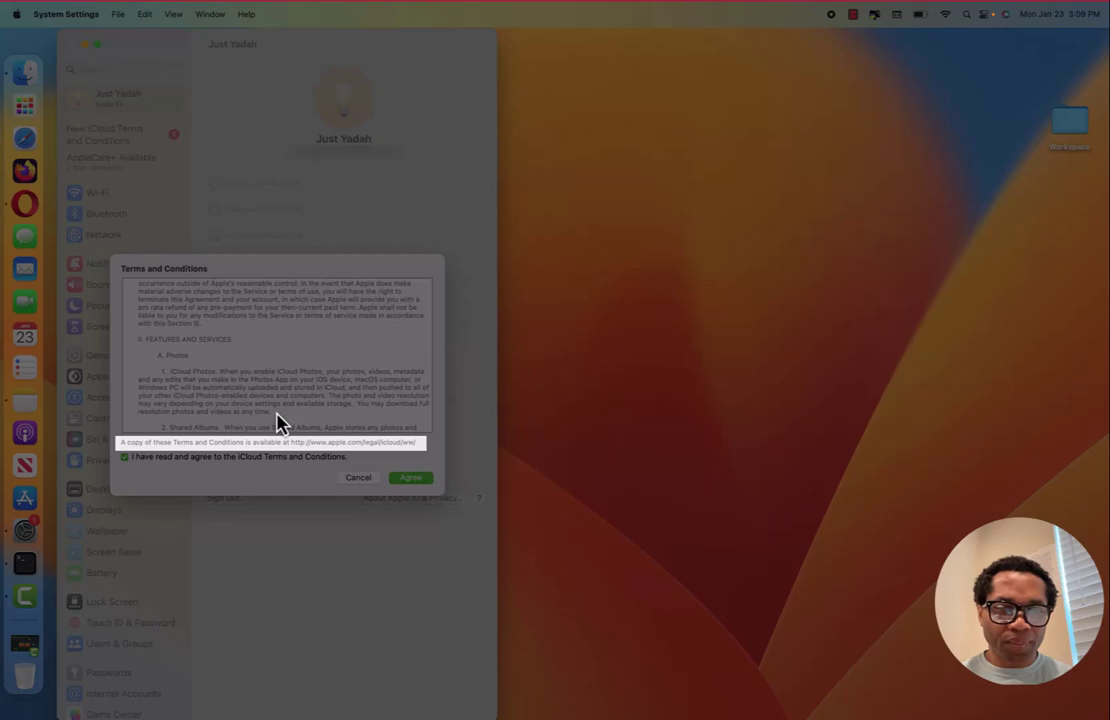
left_click(412, 479)
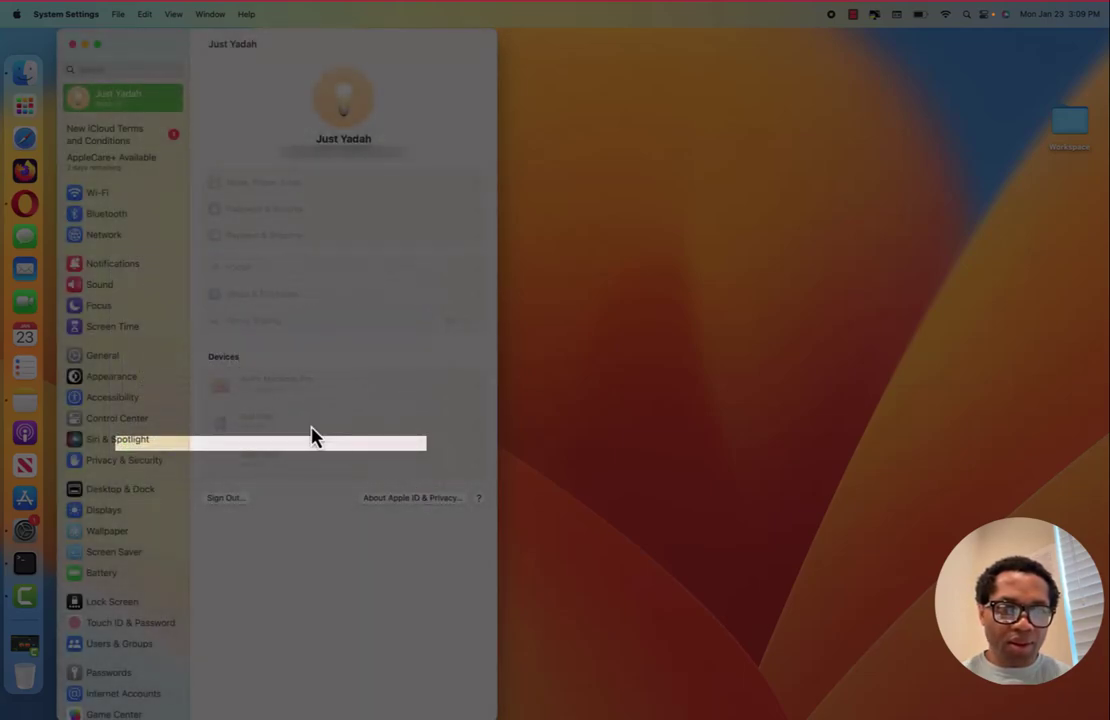
left_click(273, 458)
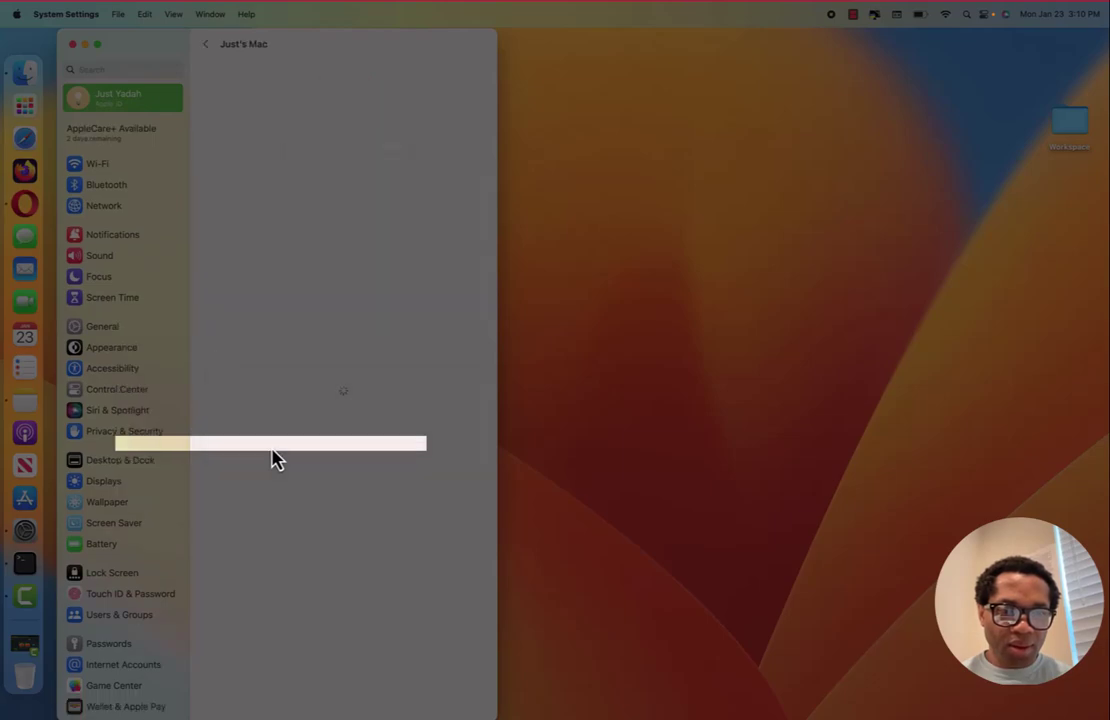
left_click(72, 44)
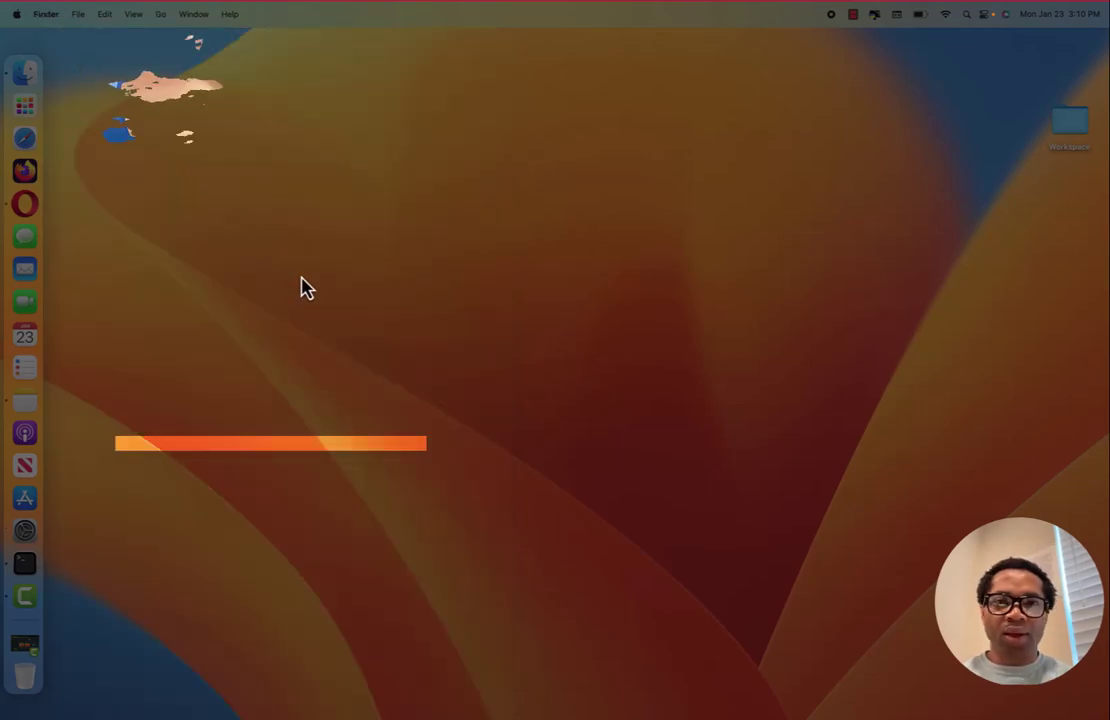